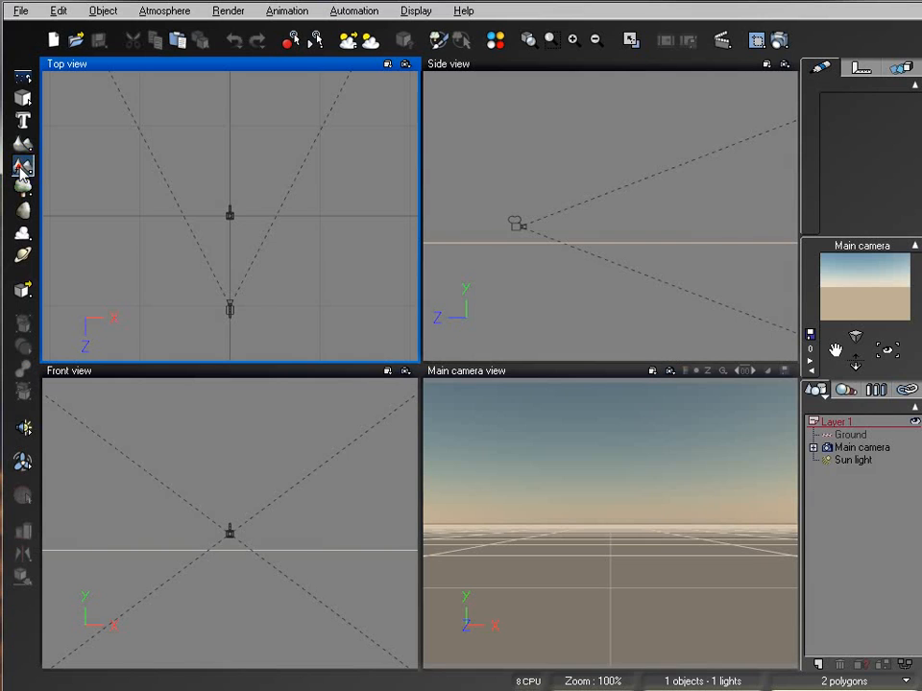
Delete the procedural terrain placed in the scene.
drag(240, 218, 234, 179)
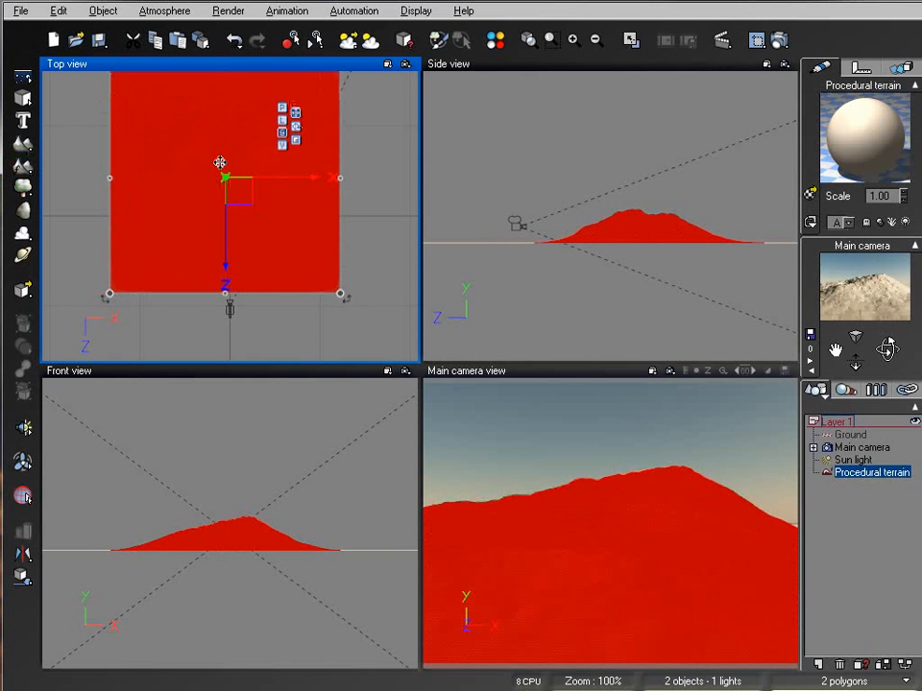
key(Delete)
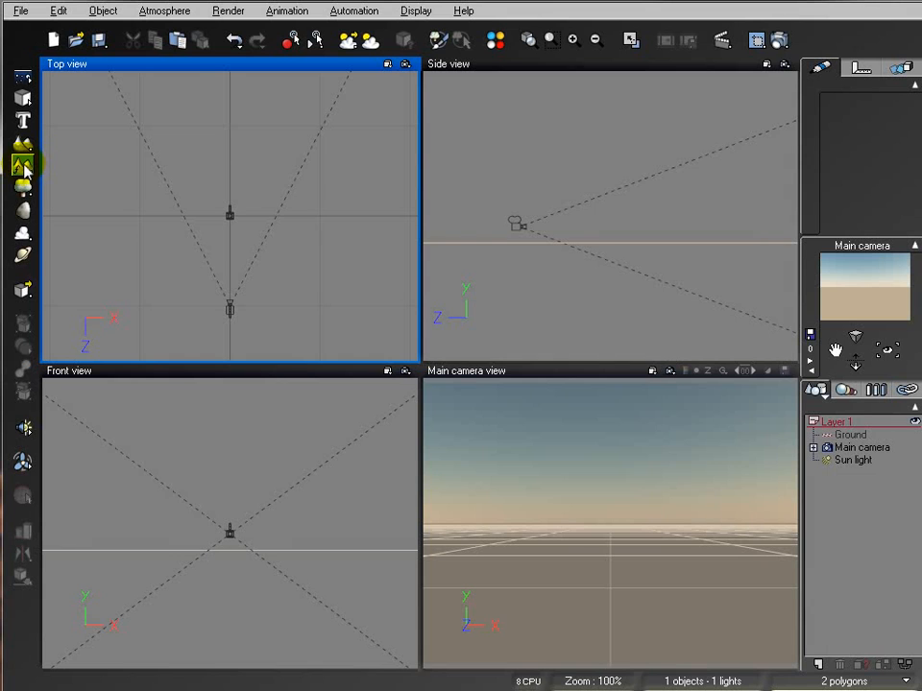
Browse the Infinite Terrains and Procedural Terrains collections of terrain models, then leave without choosing a model.
click(22, 166)
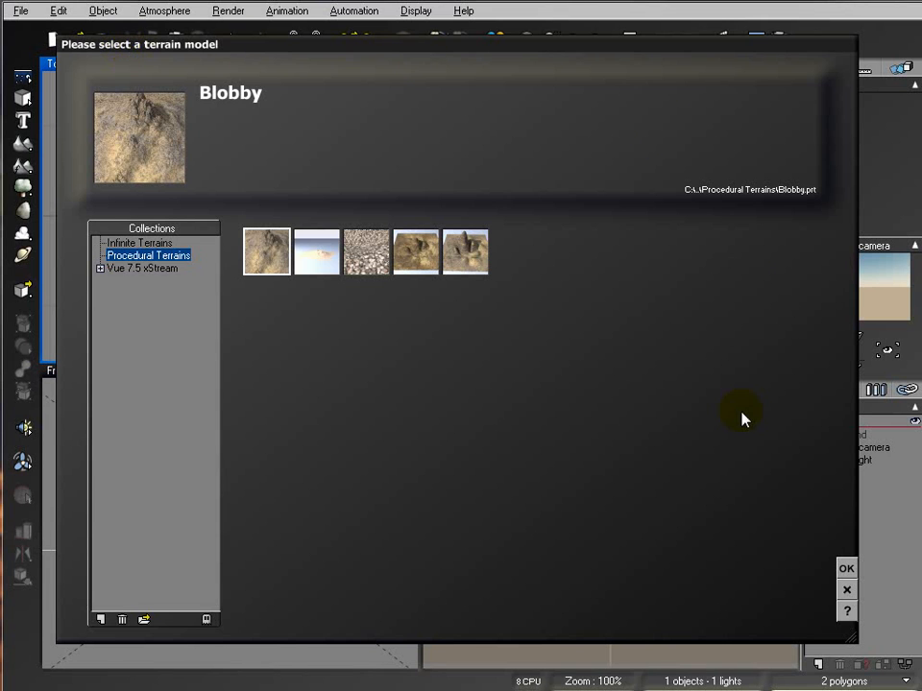
click(151, 244)
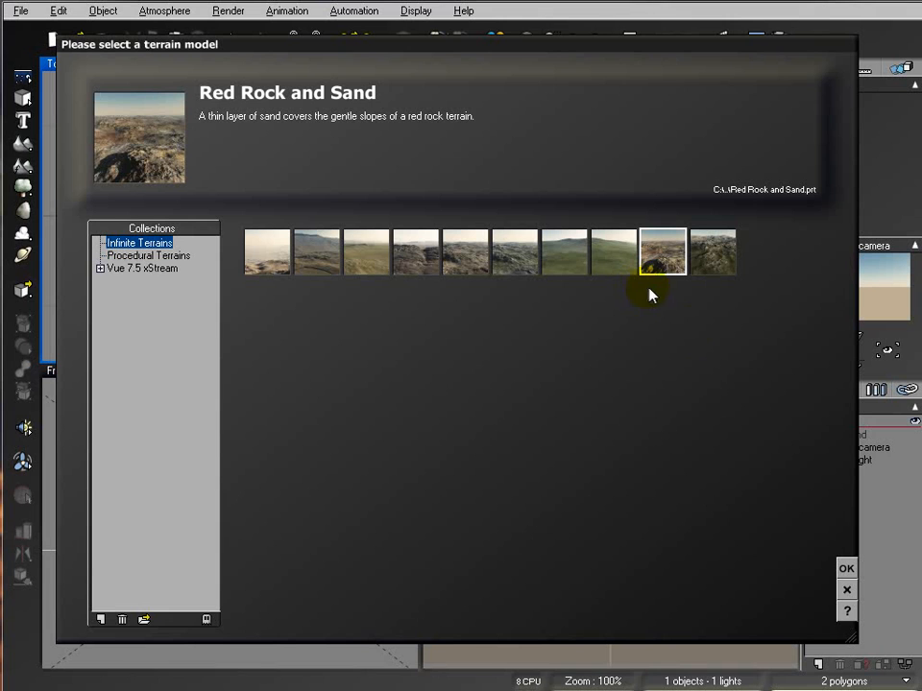
click(178, 259)
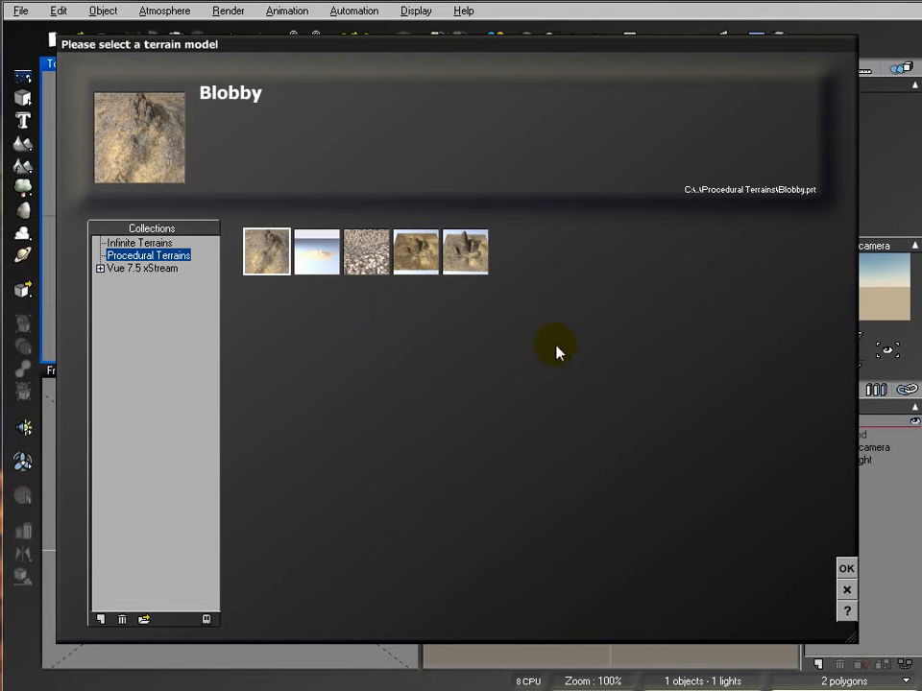
click(846, 590)
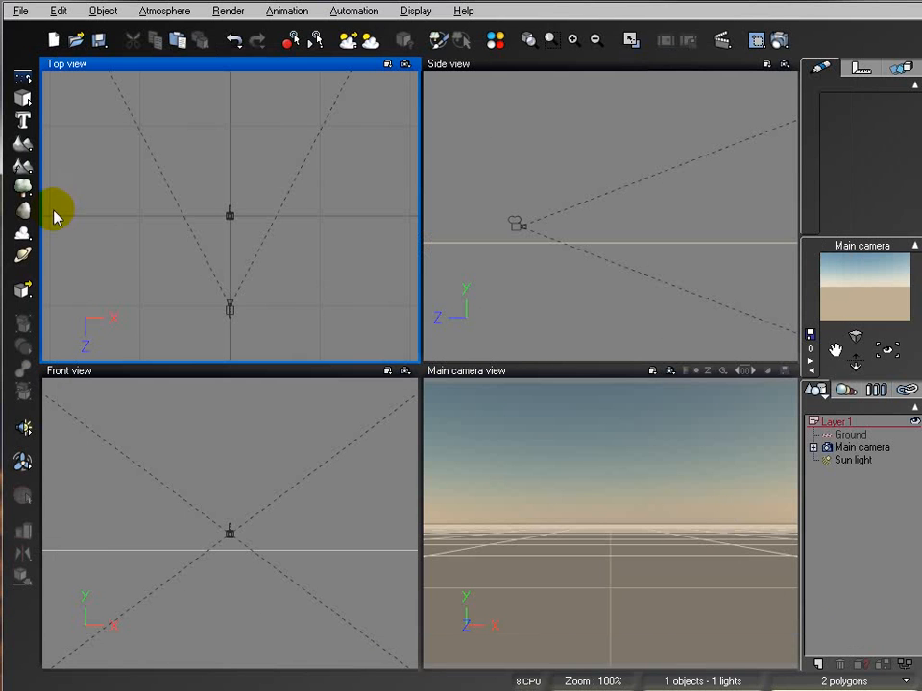
Add a standard procedural terrain to the scene and open it in the Terrain Editor.
click(24, 163)
drag(249, 188, 250, 204)
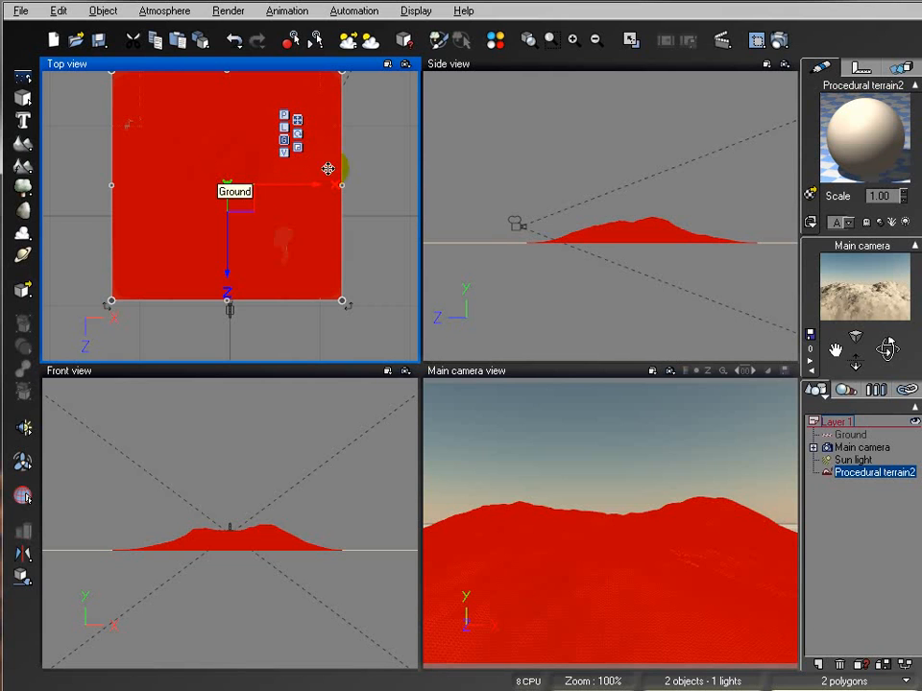
right_click(188, 147)
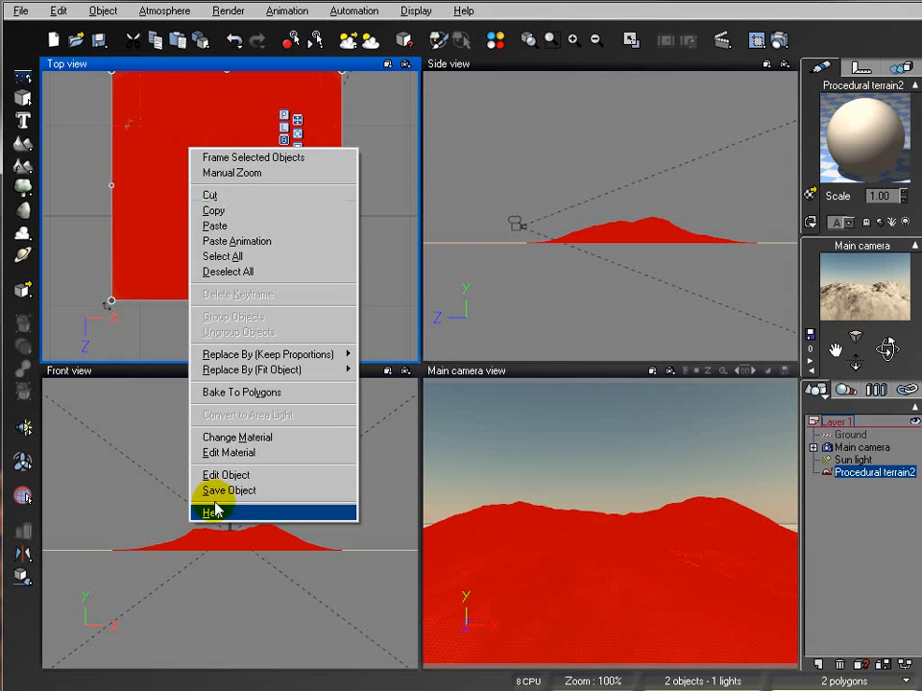
click(104, 10)
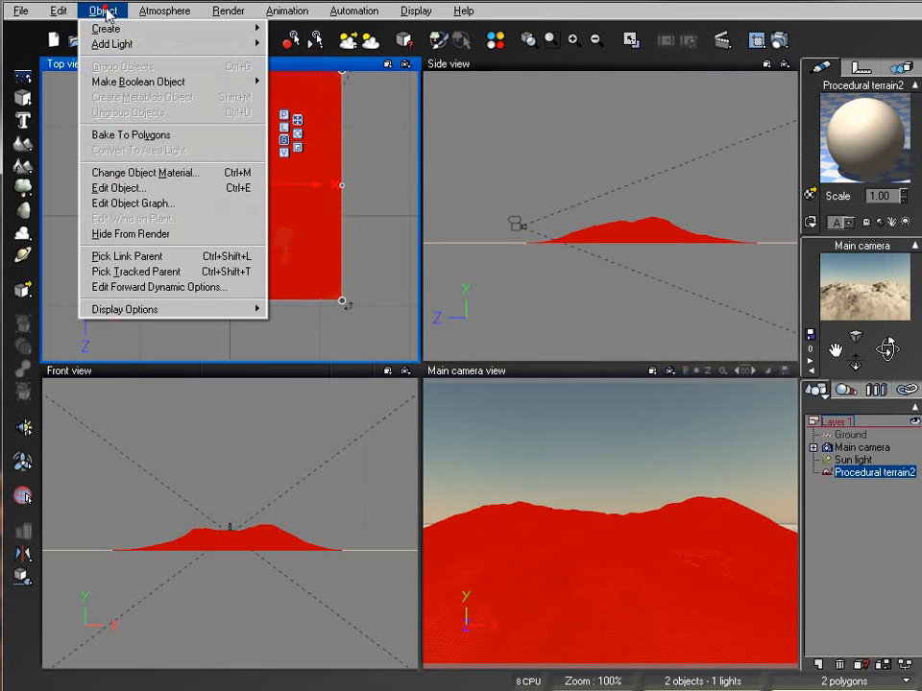
click(195, 187)
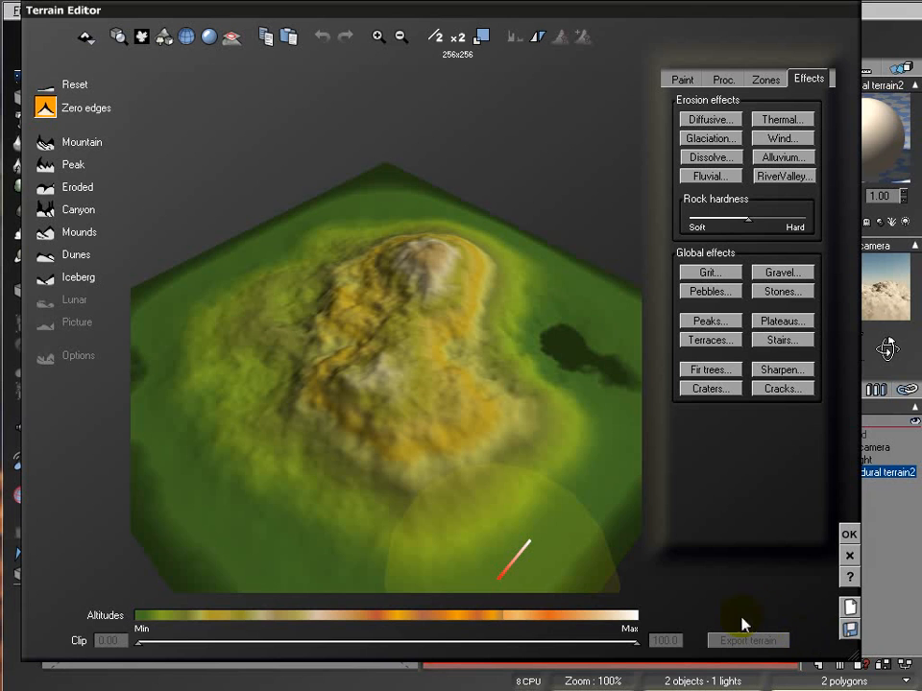
Examine the terrain's altitude production settings and its zone list.
click(725, 79)
click(764, 79)
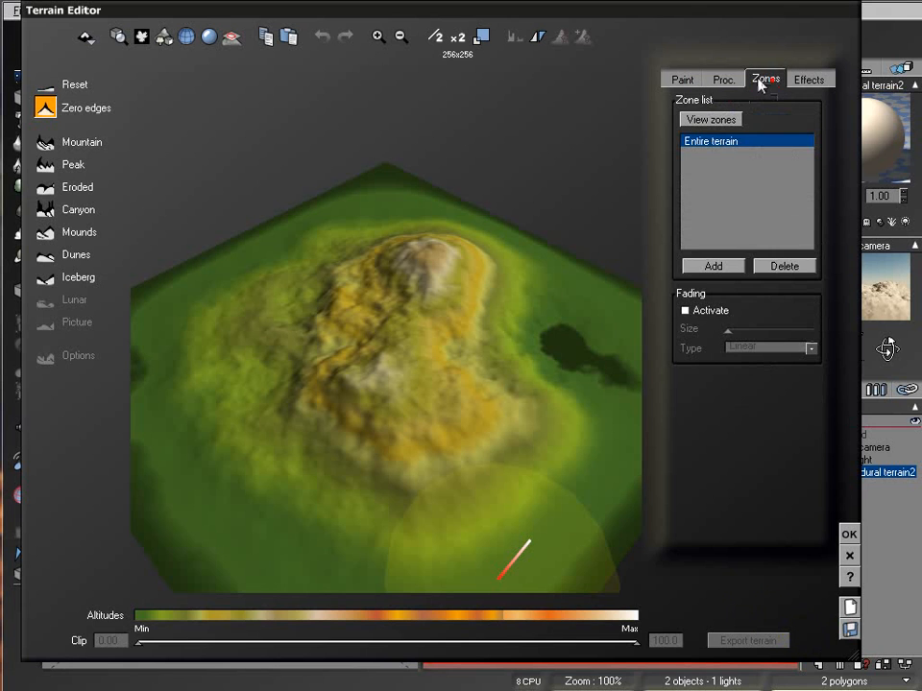
click(725, 83)
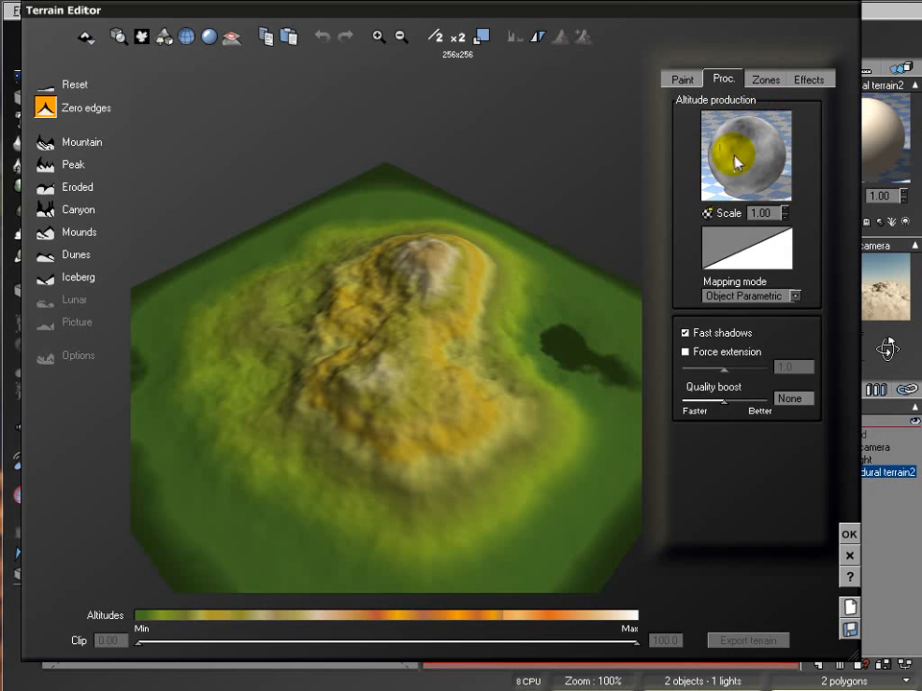
click(771, 82)
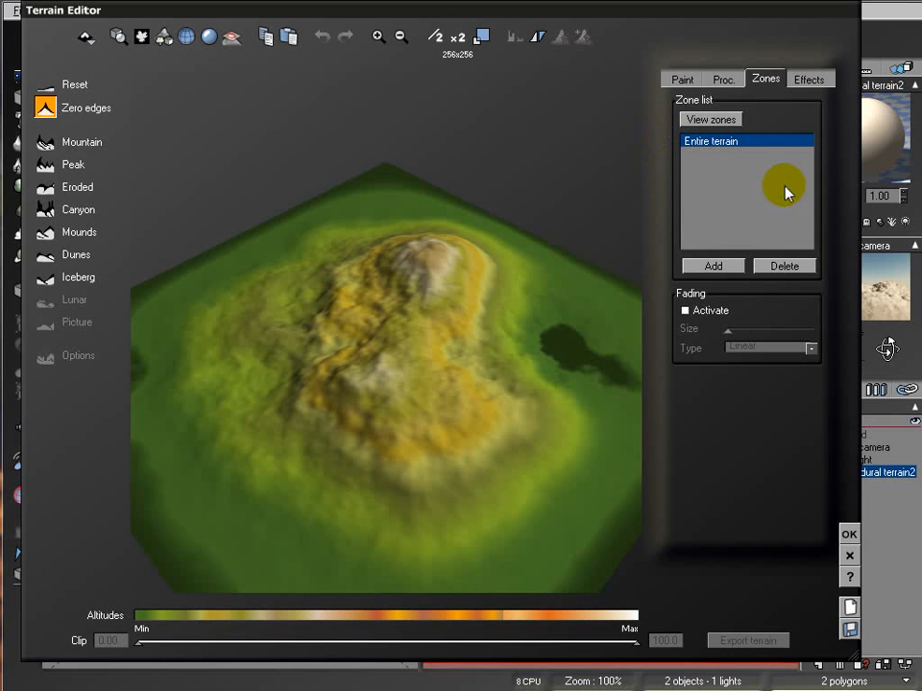
click(727, 81)
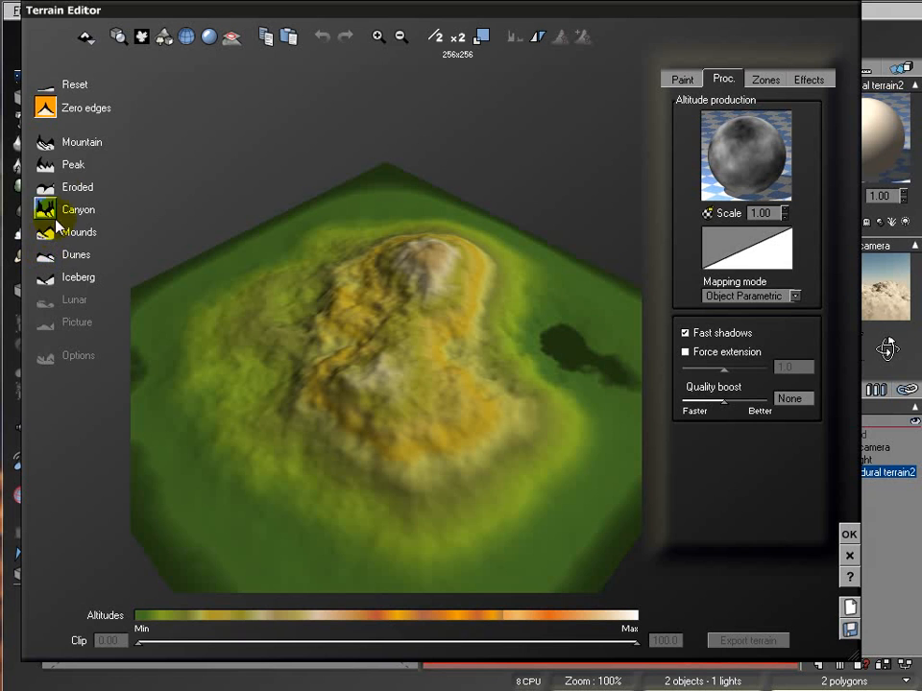
Toggle Zero edges off and on repeatedly to compare the terrain's borders, leaving the option enabled.
click(48, 111)
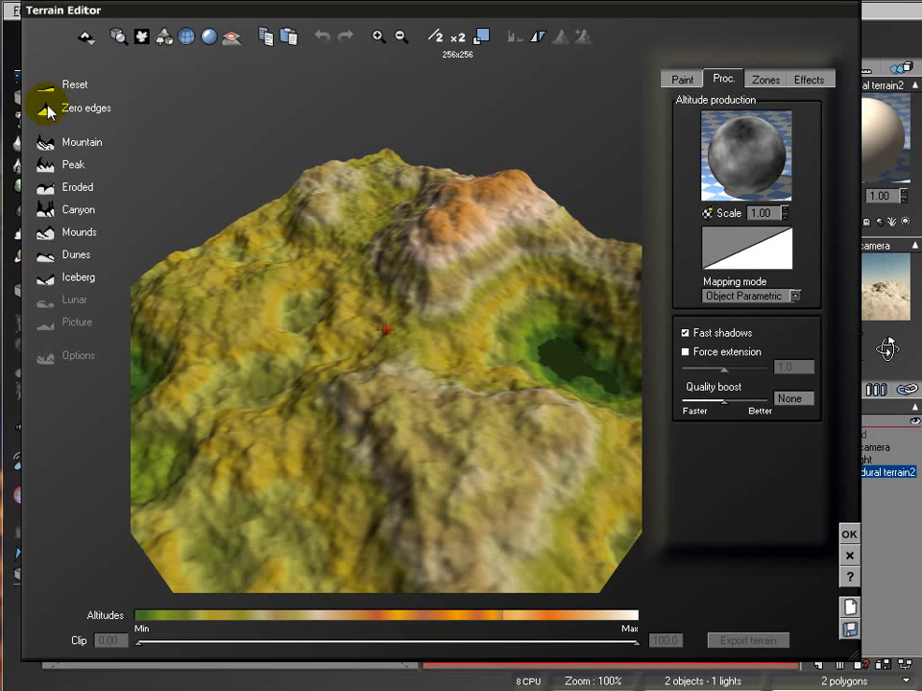
click(46, 109)
click(46, 110)
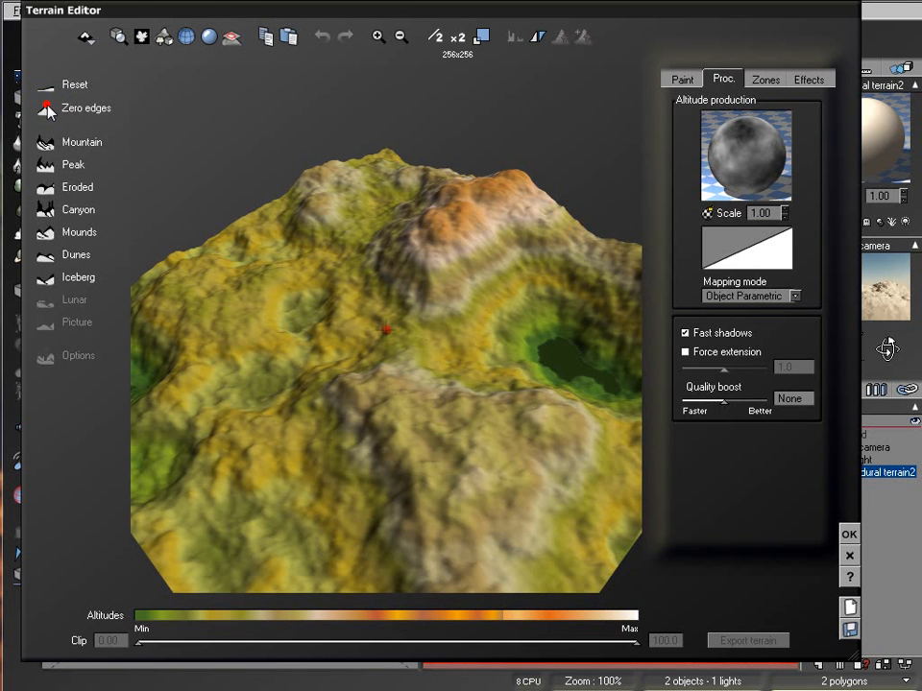
drag(523, 325, 593, 262)
click(46, 108)
drag(490, 271, 492, 300)
mouse_move(578, 447)
mouse_down()
mouse_move(531, 413)
mouse_move(576, 443)
mouse_up()
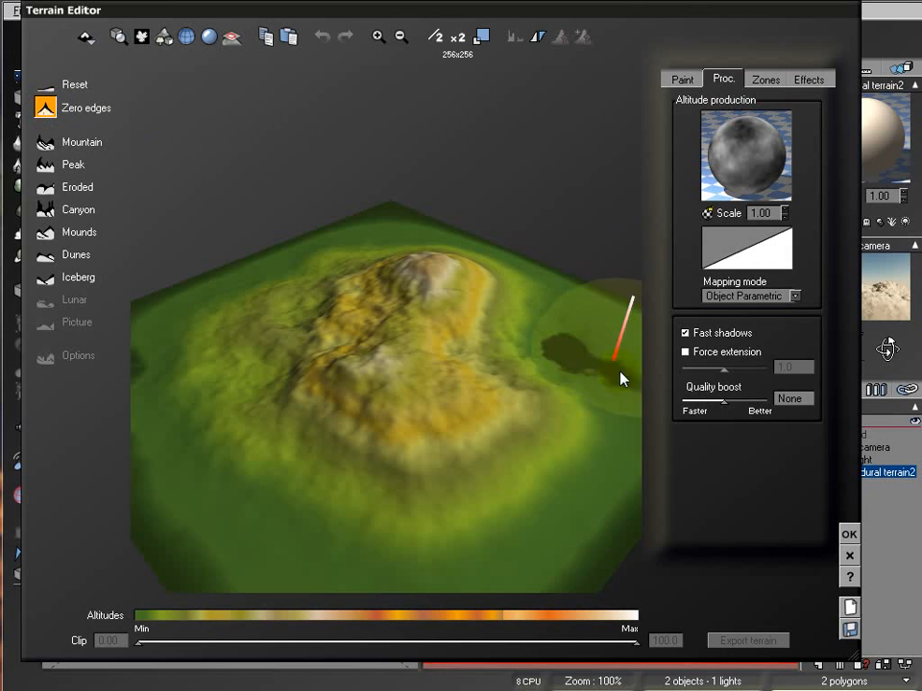
click(56, 112)
click(54, 112)
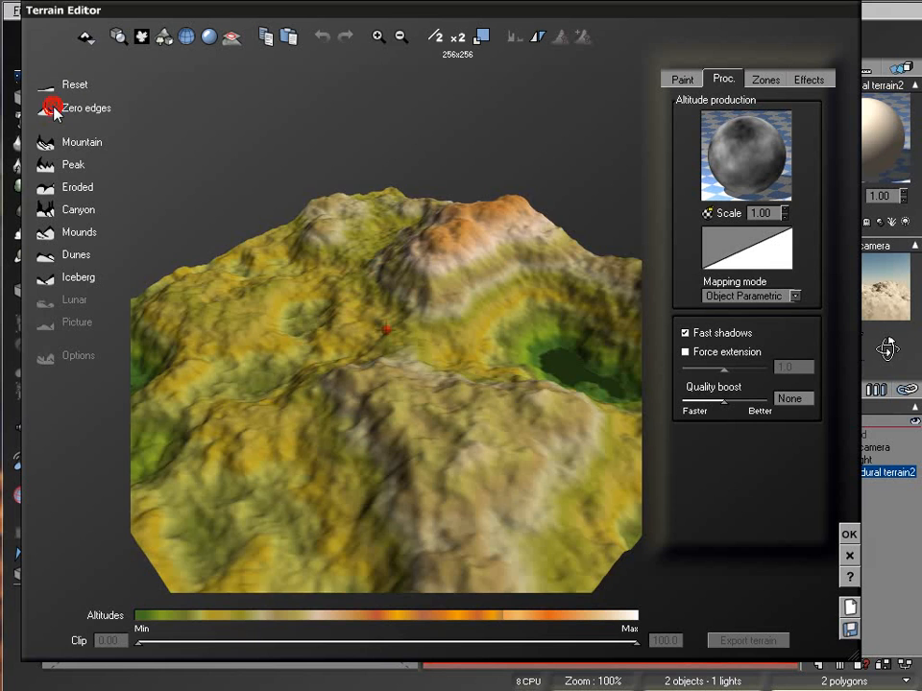
click(55, 112)
click(53, 112)
click(54, 111)
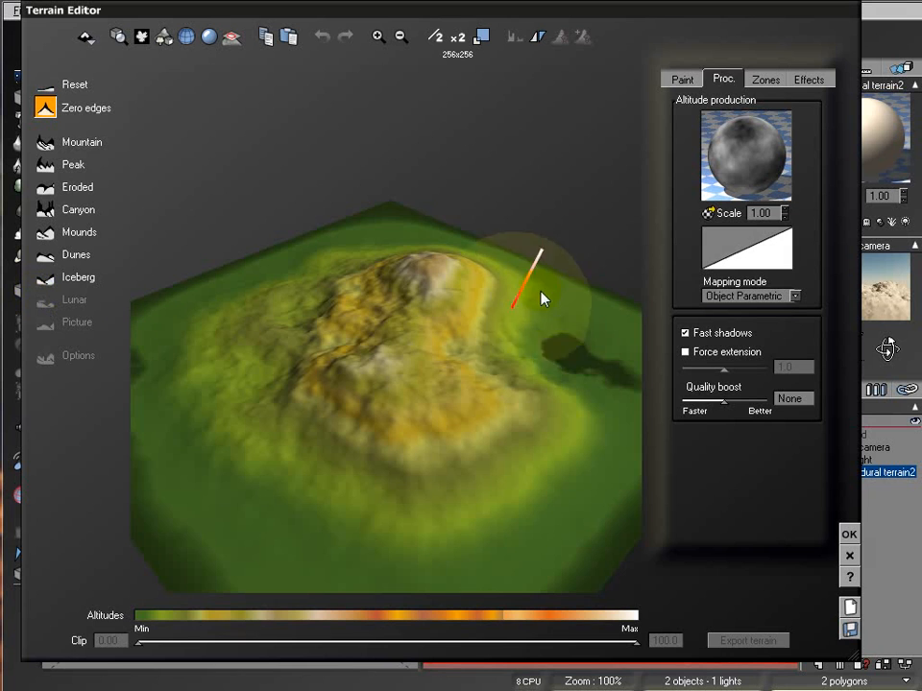
Review the erosion and global effects, the paint brush settings and the procedural altitude function while inspecting the terrain.
click(815, 82)
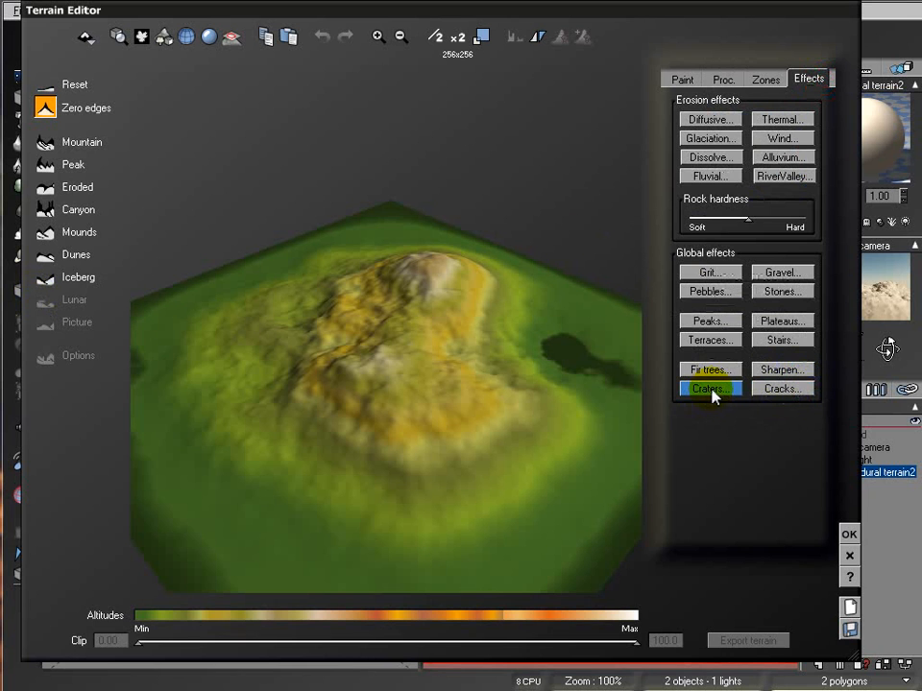
click(684, 81)
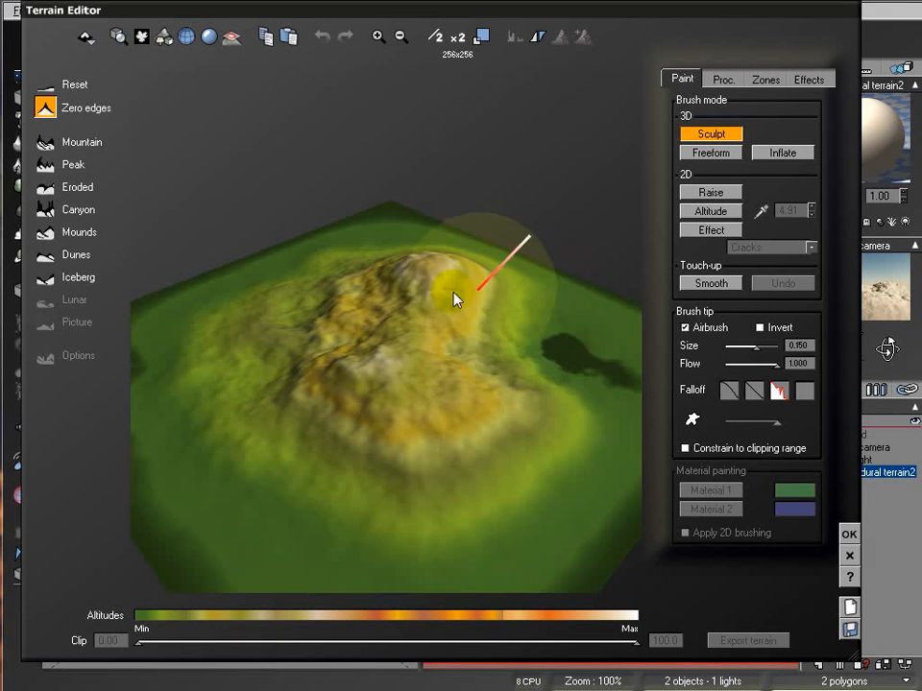
mouse_move(408, 349)
right_down()
mouse_move(427, 324)
mouse_move(411, 341)
right_up()
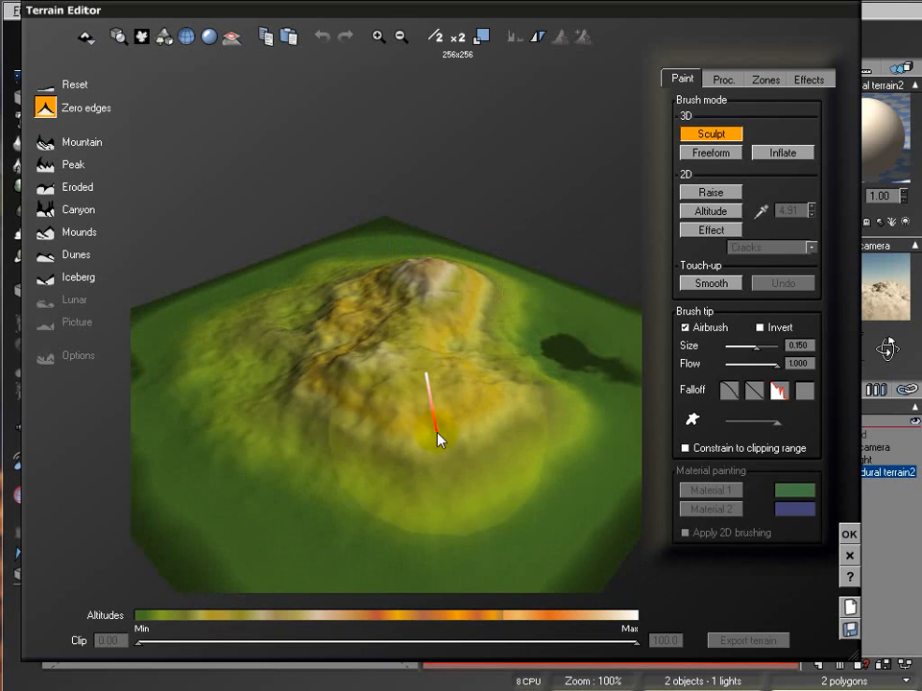
click(729, 80)
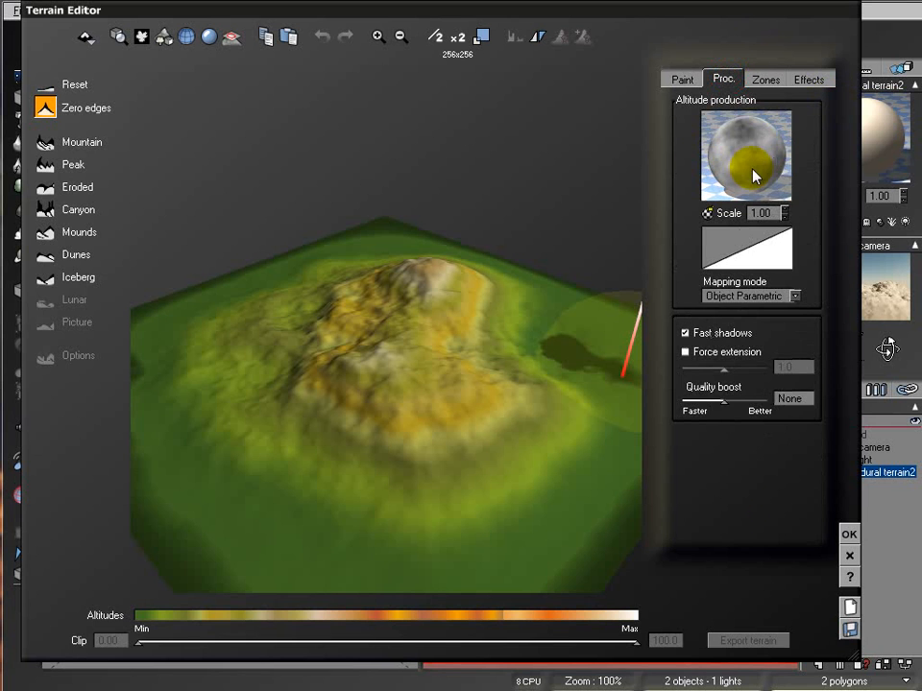
click(683, 81)
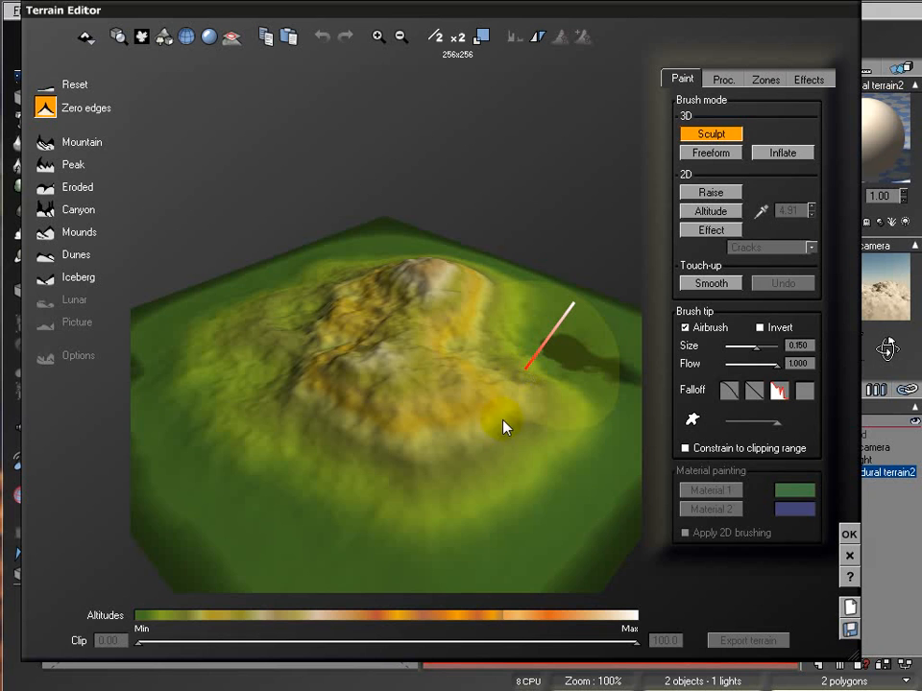
right_drag(573, 485, 458, 505)
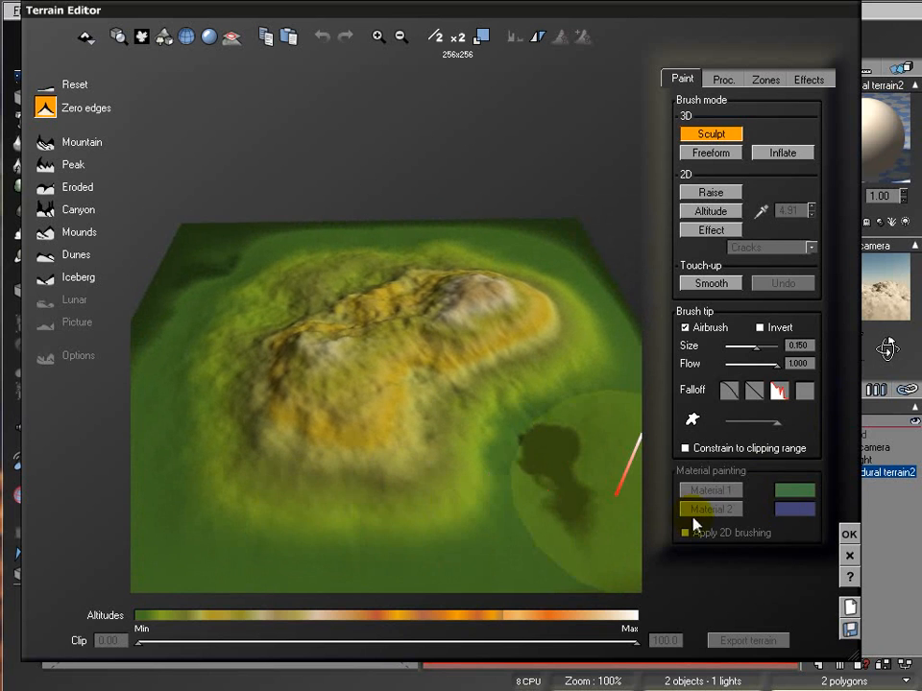
Switch the brush mode to Raise and back to Sculpt to compare the 2D and 3D brushes.
click(715, 193)
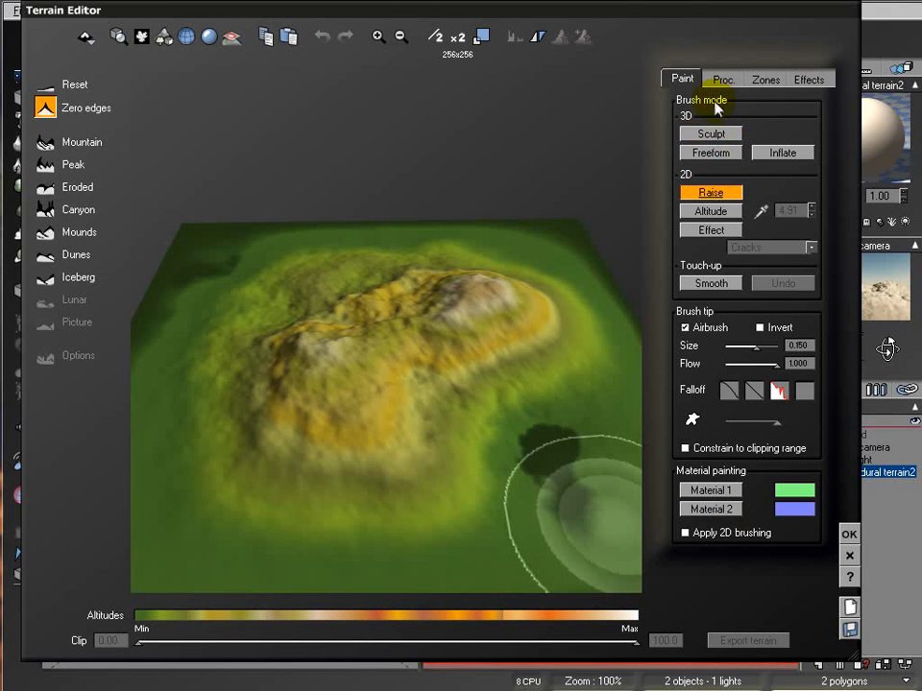
click(708, 134)
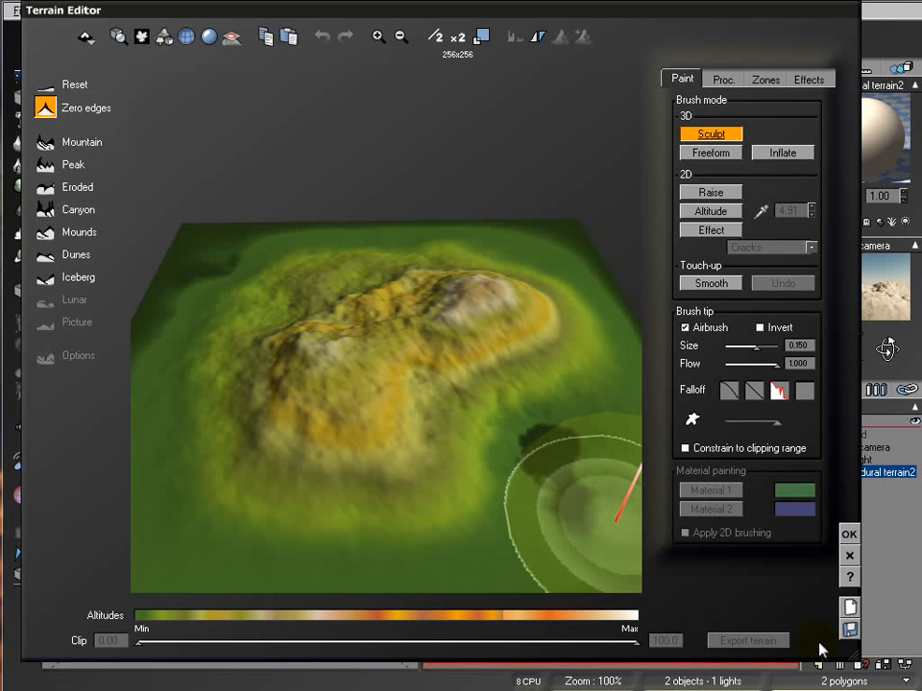
right_drag(413, 412, 404, 454)
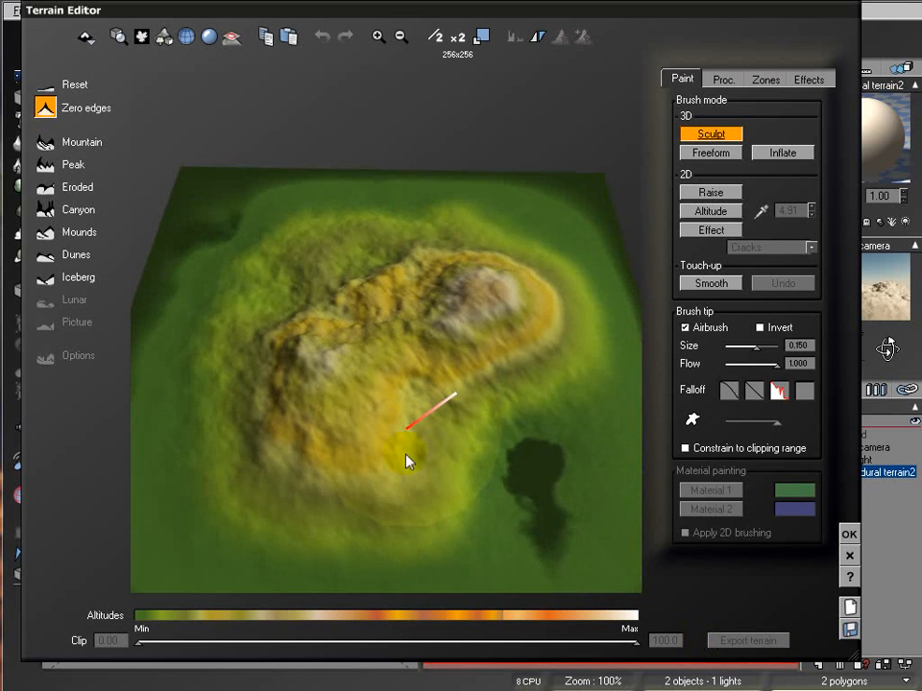
Inspect the terrain from several angles and examine the zone list alongside the brush settings.
click(768, 78)
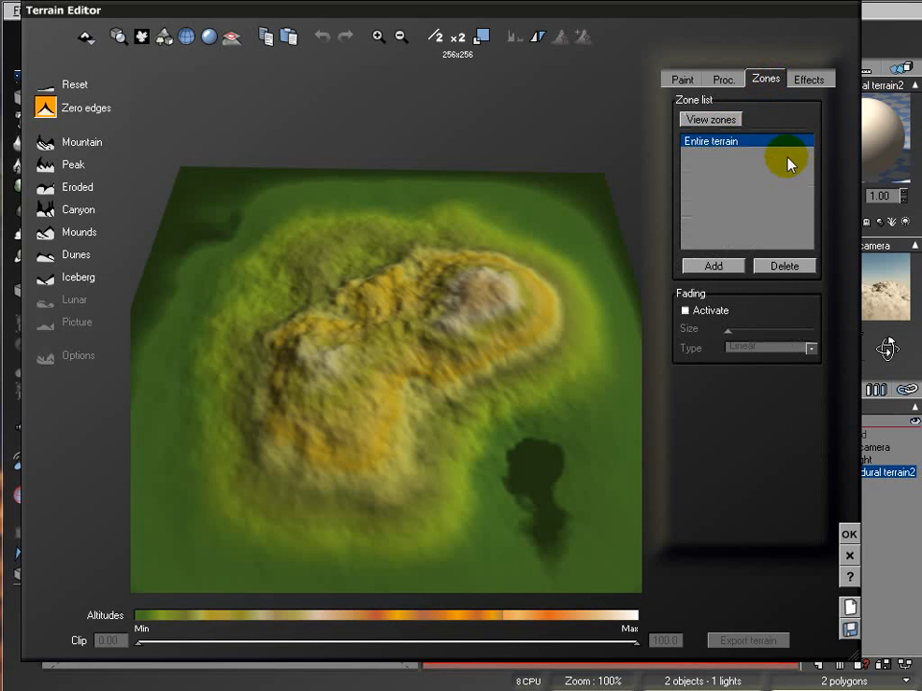
right_drag(480, 370, 638, 377)
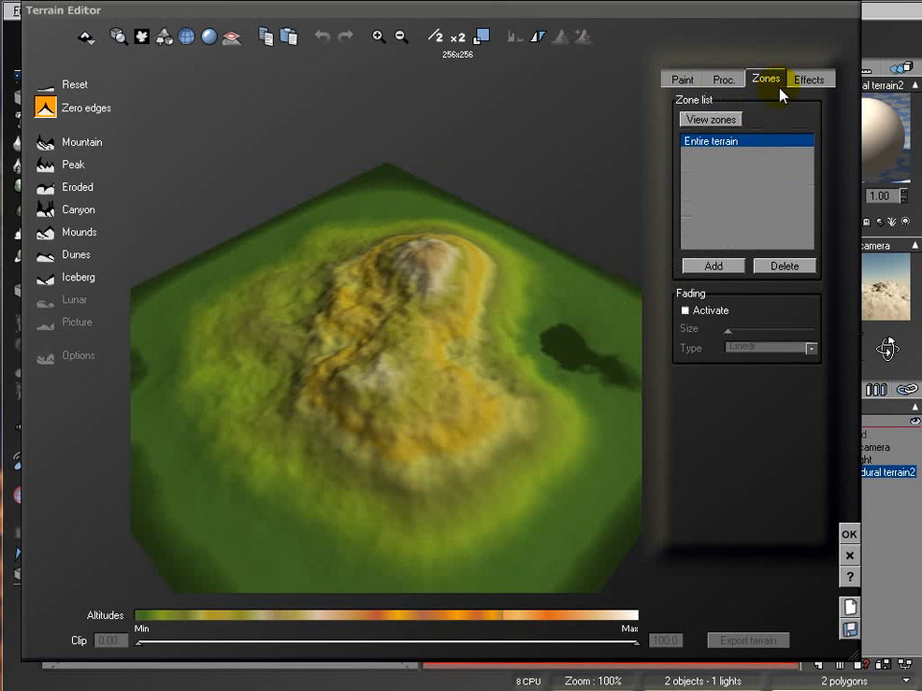
right_drag(536, 271, 442, 414)
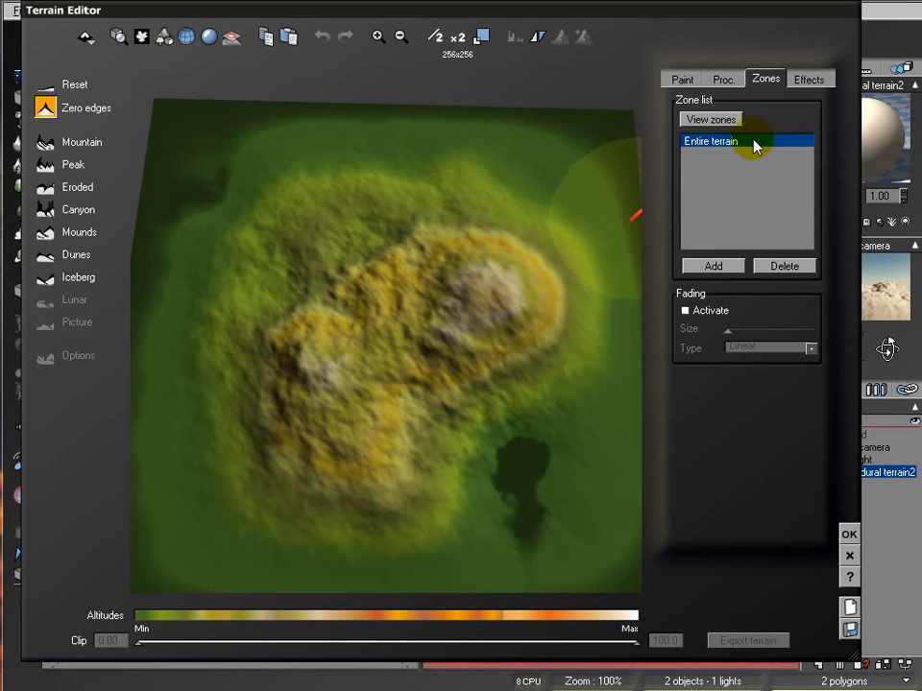
right_drag(475, 305, 479, 273)
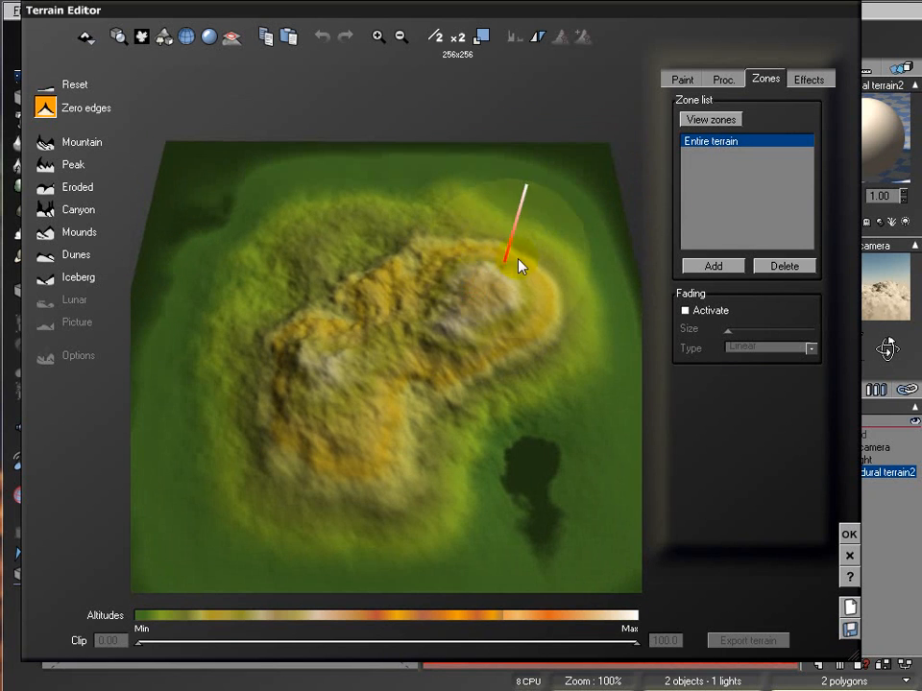
mouse_move(531, 240)
right_down()
mouse_move(528, 254)
mouse_move(541, 239)
right_up()
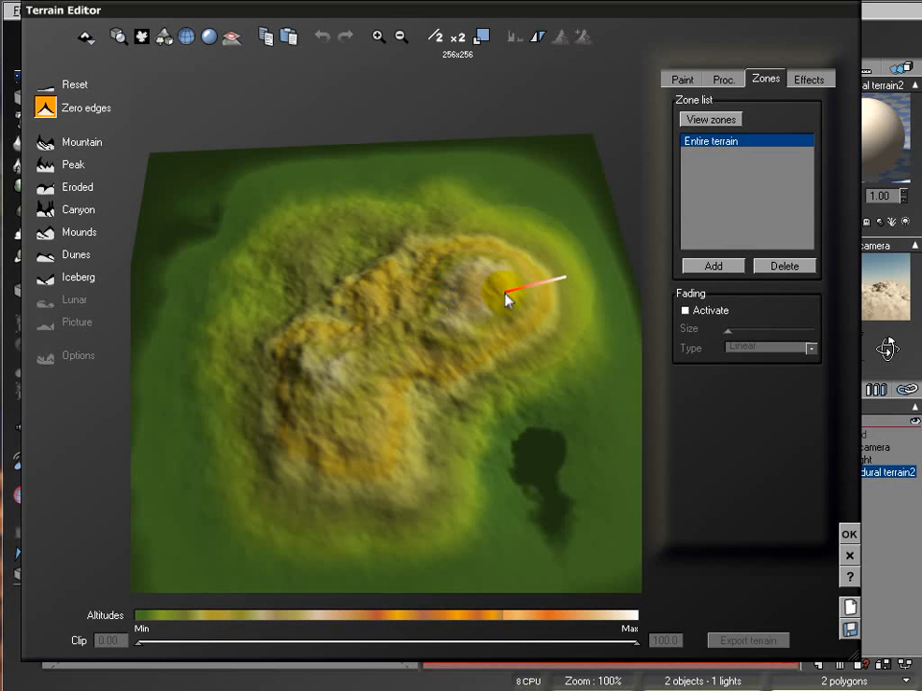
click(682, 81)
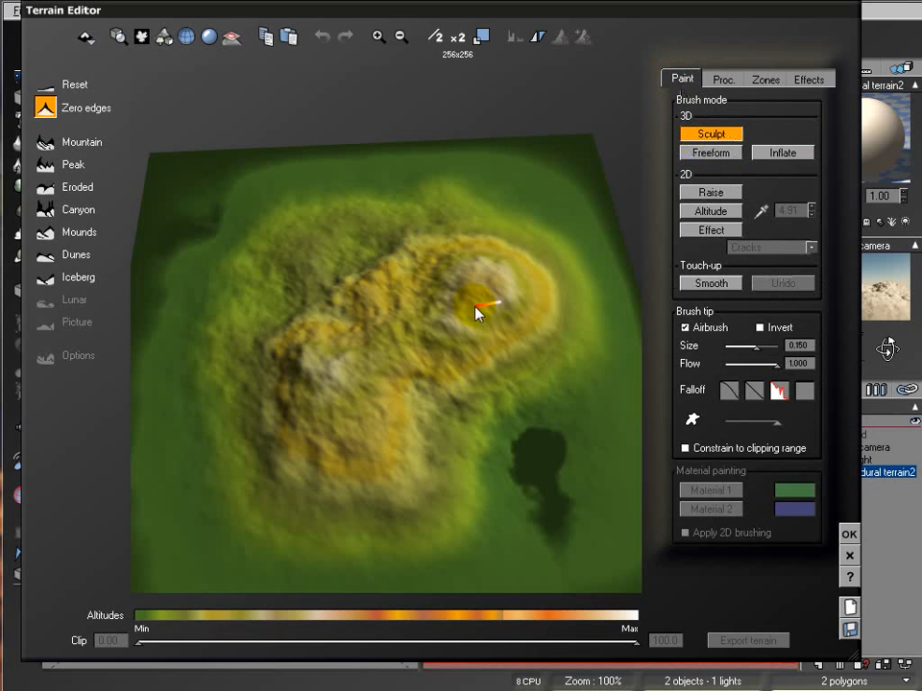
click(765, 81)
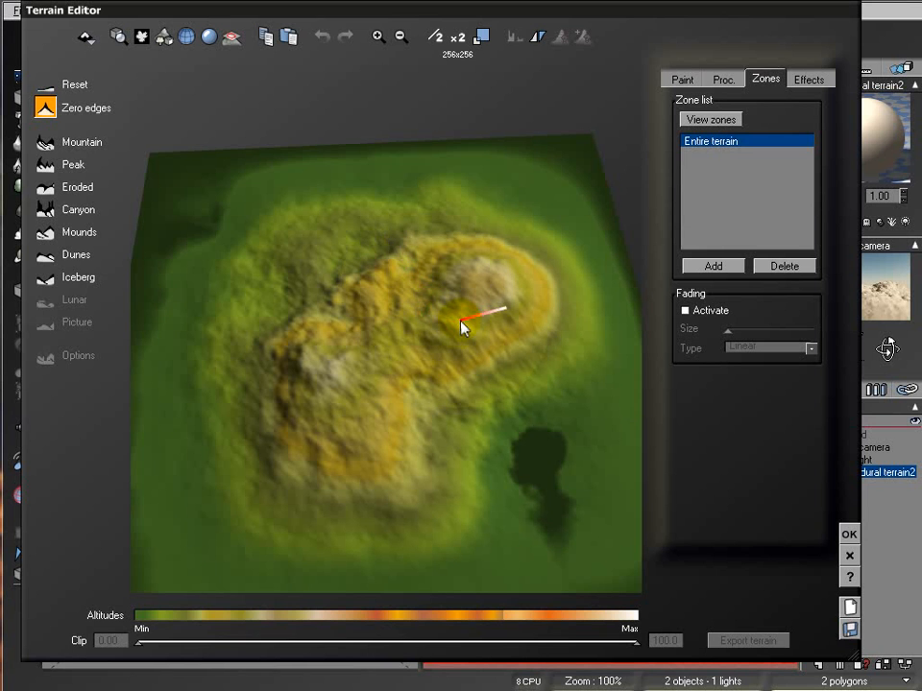
Add a small zone on the terrain's eastern peak, spanning about 0.57, 0.44 to 0.65, 0.52.
mouse_move(476, 333)
right_down()
mouse_move(467, 301)
mouse_move(470, 341)
right_up()
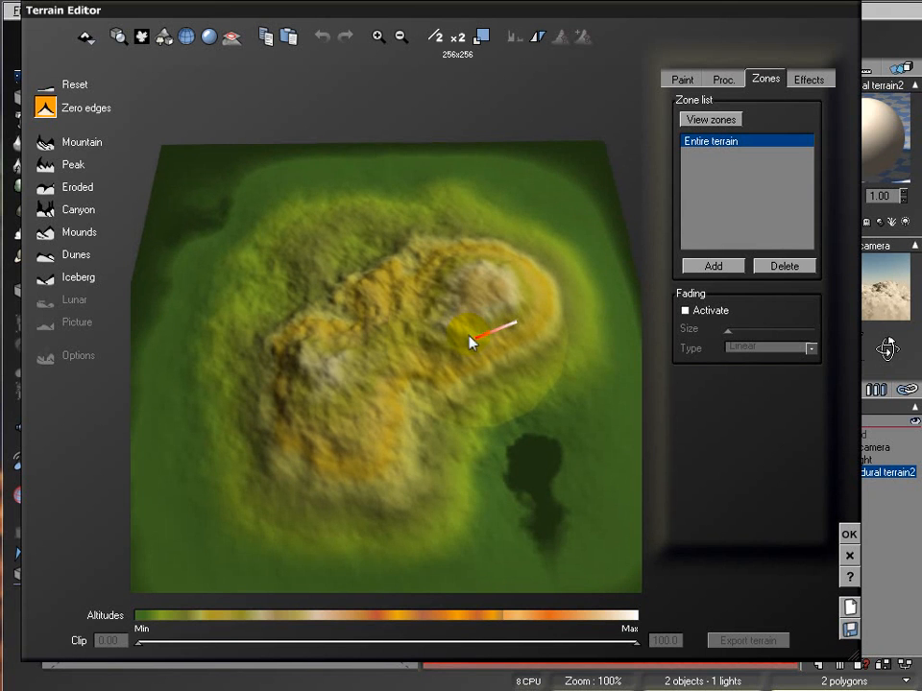
click(712, 267)
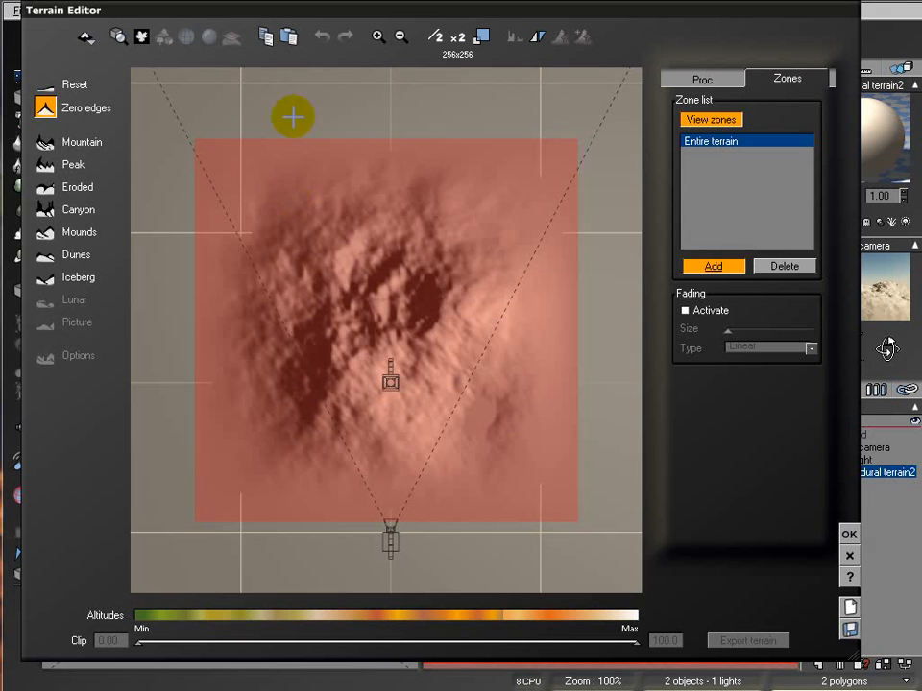
mouse_move(474, 338)
mouse_down()
mouse_move(426, 329)
mouse_move(423, 348)
mouse_move(449, 352)
mouse_up()
right_drag(487, 320, 426, 419)
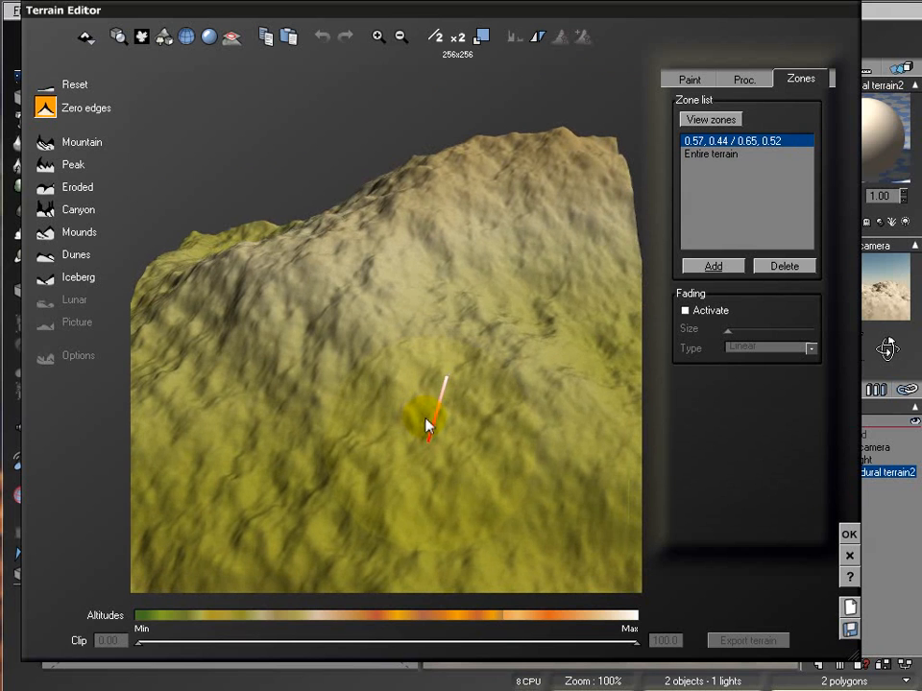
Rename the newly added small zone as terrainClose.
double_click(720, 142)
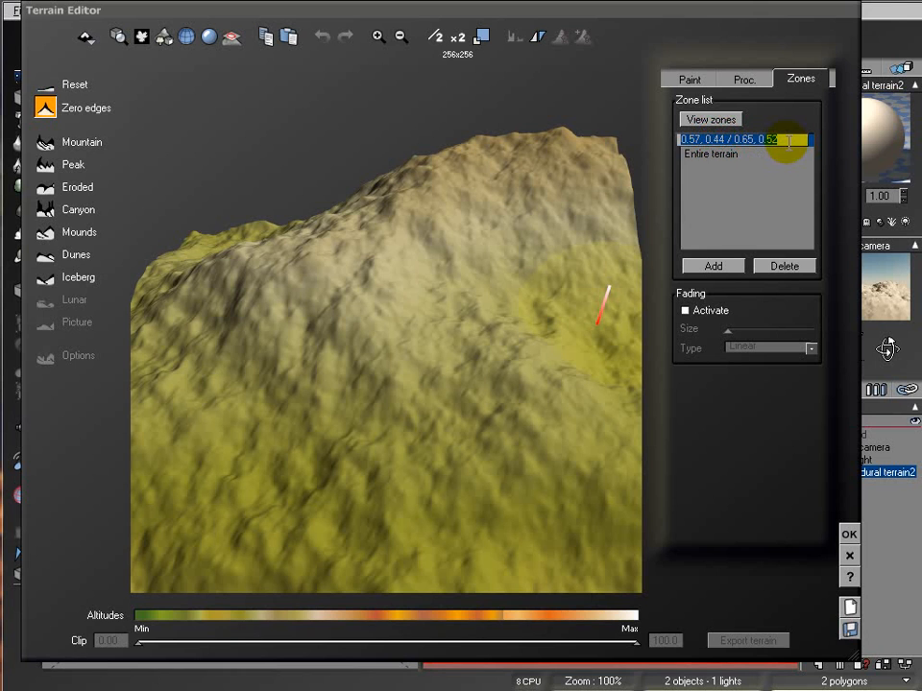
text(terrainCl)
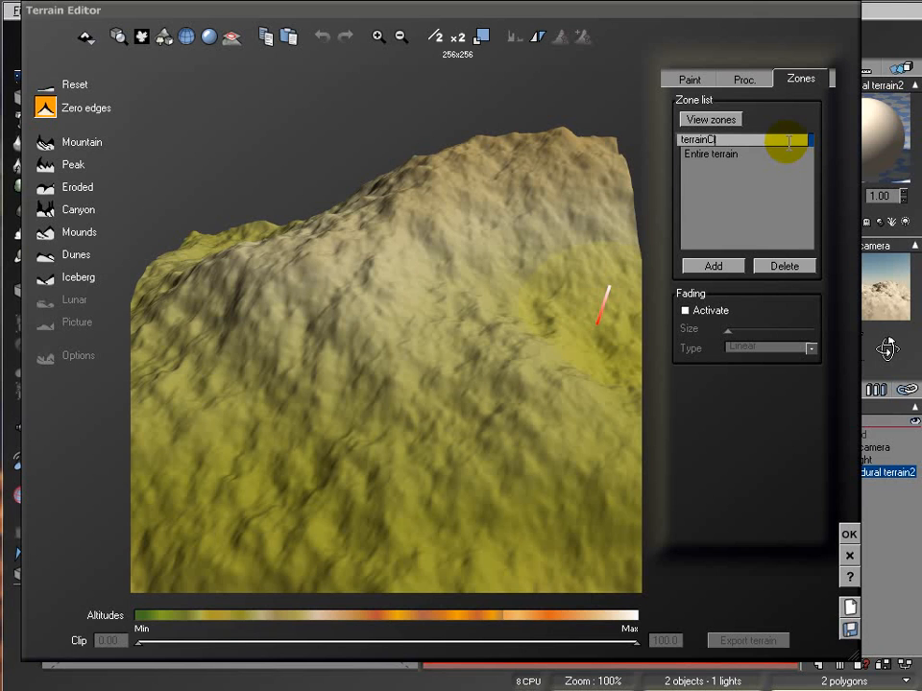
text(ose)
click(764, 183)
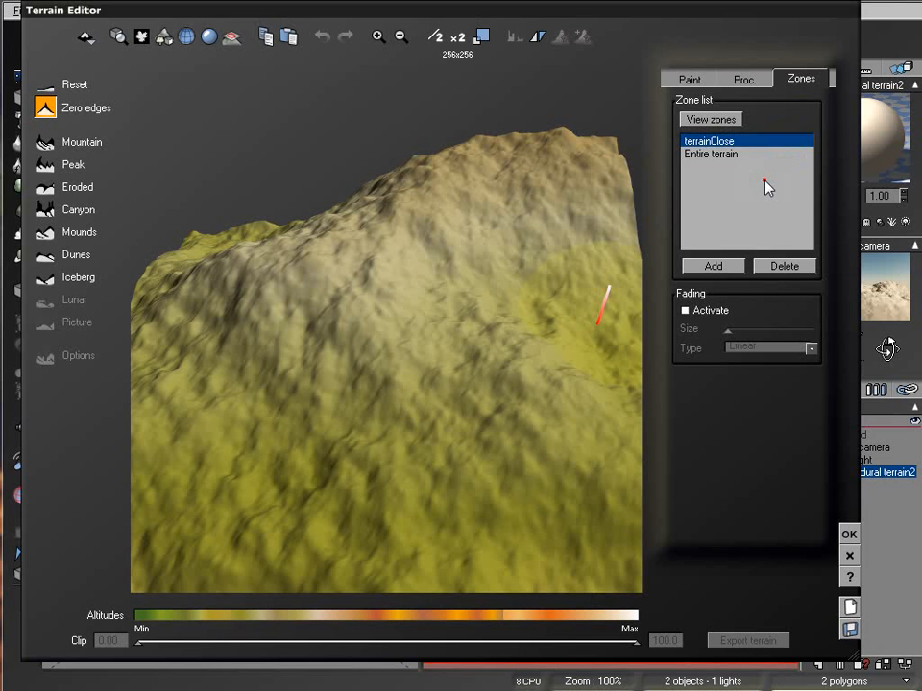
Add a second zone overlapping terrainClose, spanning about 0.59, 0.39 to 0.69, 0.5, and inspect its surface.
click(576, 268)
click(726, 268)
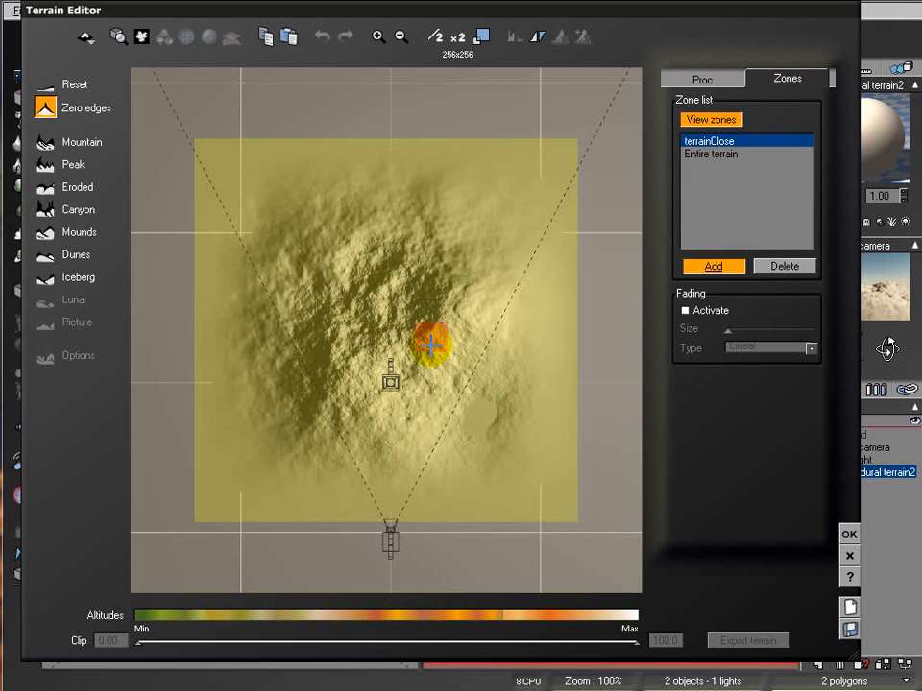
click(425, 331)
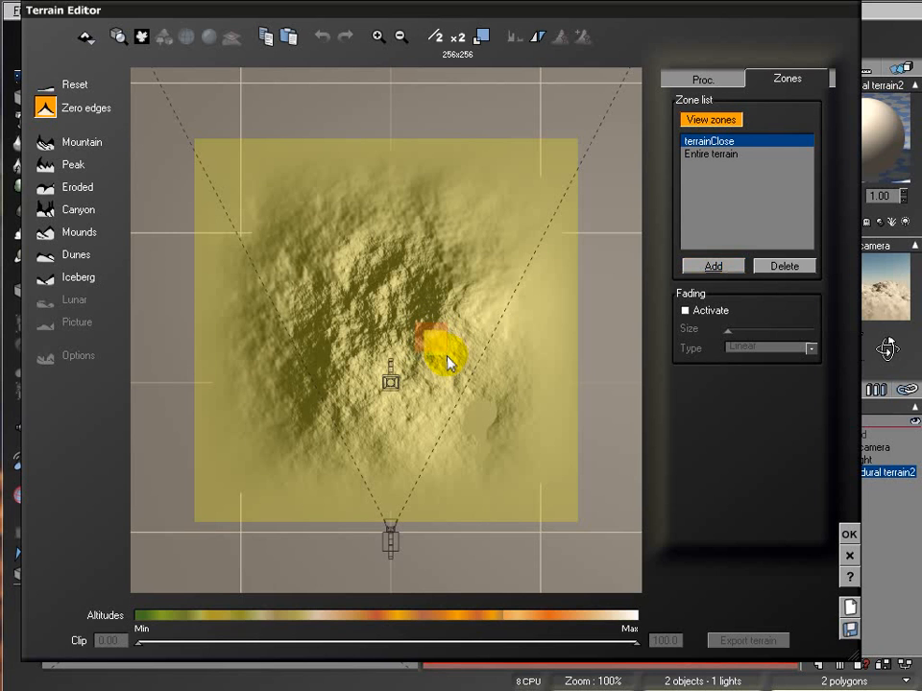
drag(454, 368, 465, 376)
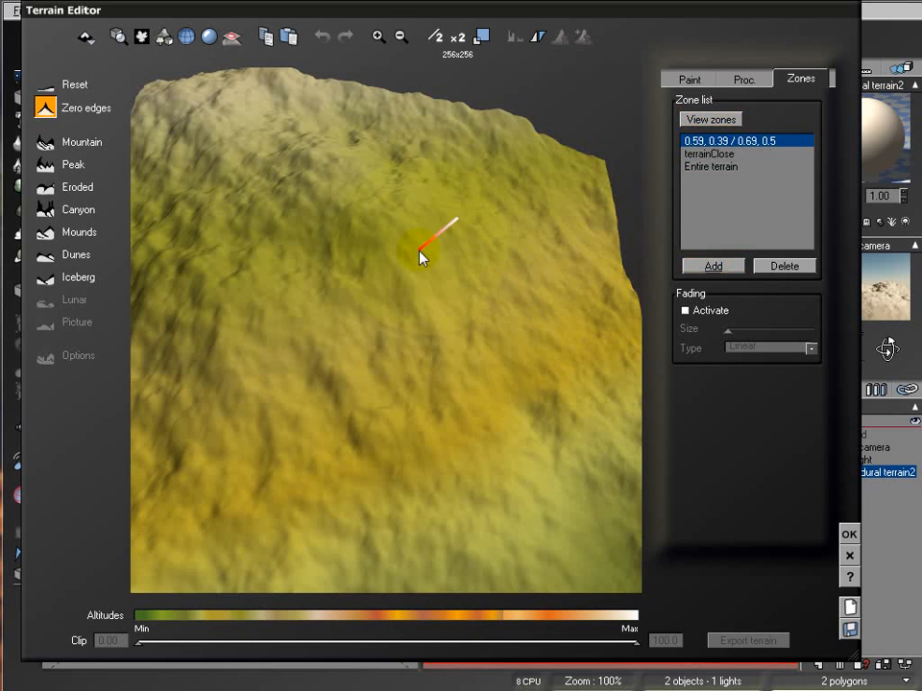
mouse_move(458, 306)
right_down()
mouse_move(471, 234)
mouse_move(459, 296)
right_up()
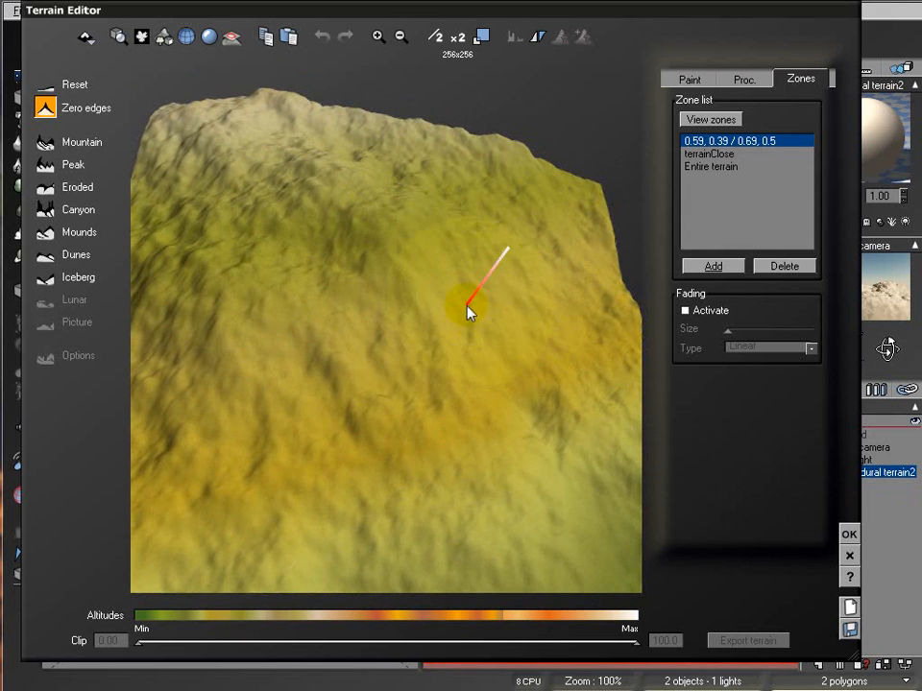
mouse_move(471, 329)
right_down()
mouse_move(474, 394)
mouse_move(463, 422)
mouse_move(478, 329)
mouse_move(366, 309)
right_up()
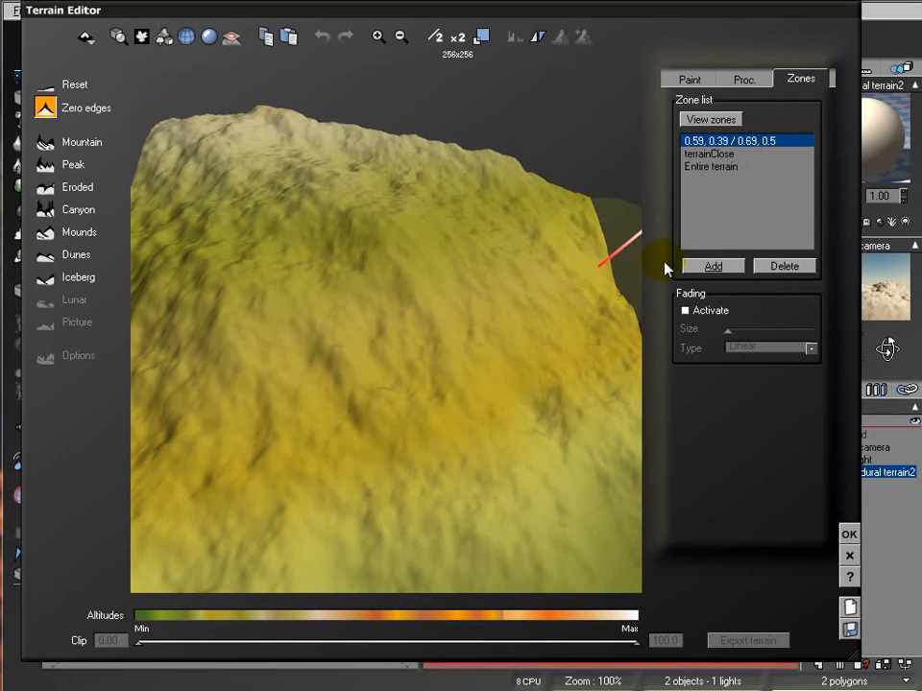
Paint a short stroke across the middle of the second zone with the 3D Freeform brush.
click(694, 81)
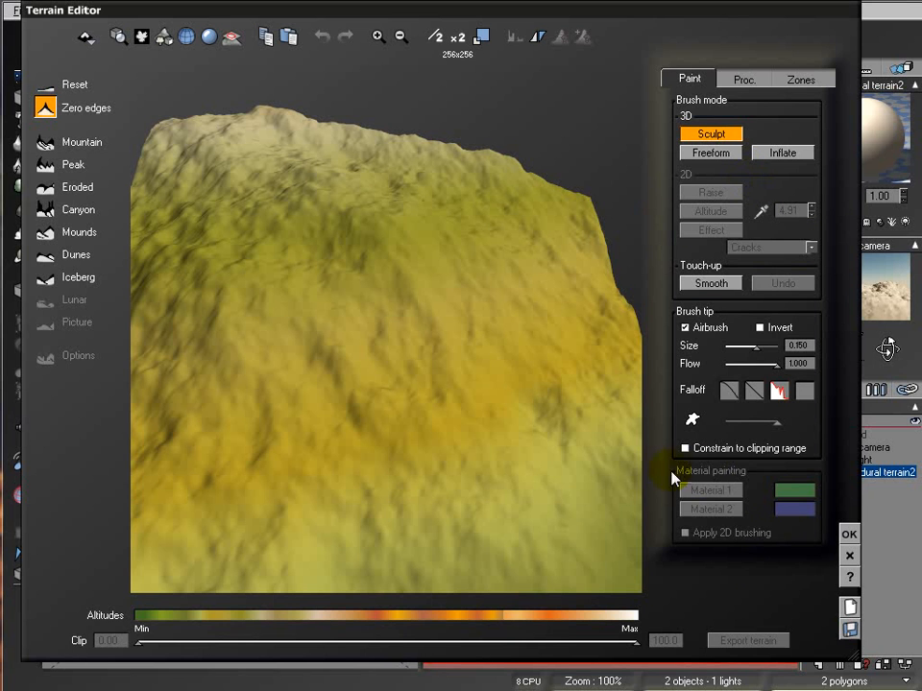
mouse_move(513, 354)
right_down()
mouse_move(505, 390)
mouse_move(497, 378)
mouse_move(504, 333)
right_up()
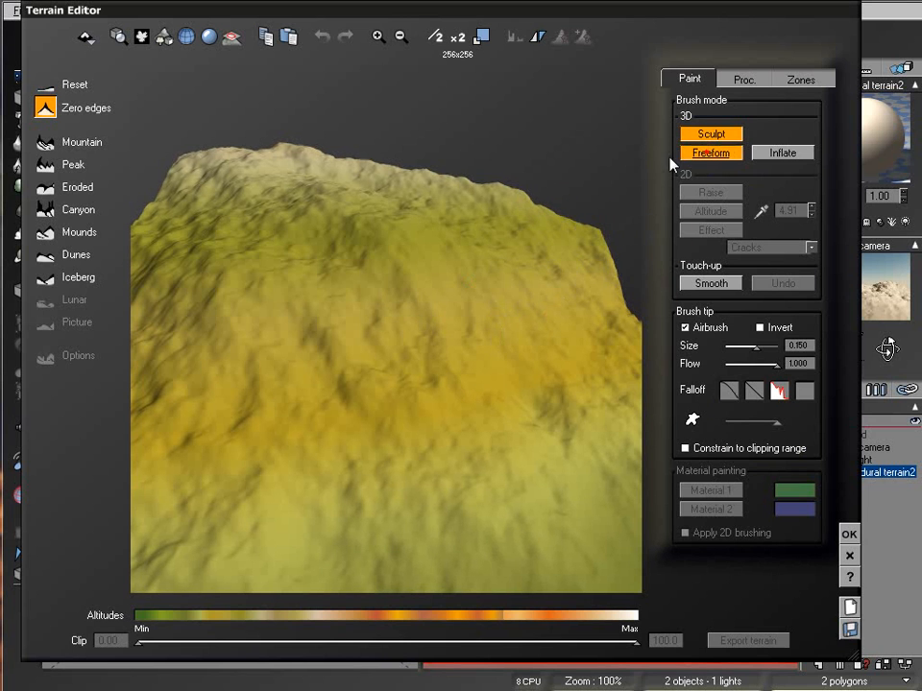
mouse_move(393, 308)
mouse_down()
mouse_move(420, 305)
mouse_move(425, 284)
mouse_move(360, 320)
mouse_move(341, 349)
mouse_up()
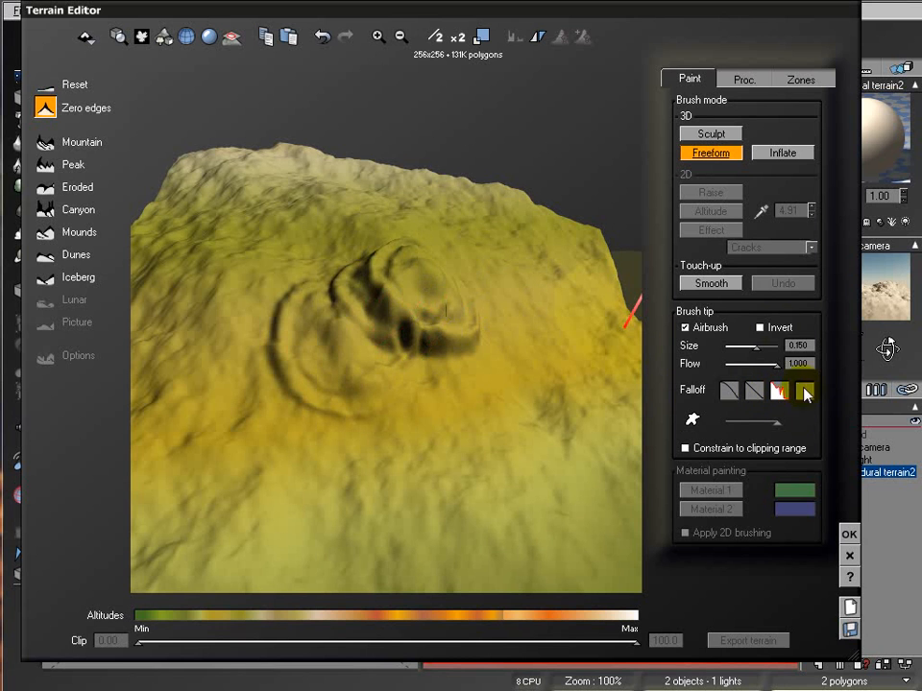
mouse_move(379, 283)
right_down()
mouse_move(390, 326)
mouse_move(376, 305)
right_up()
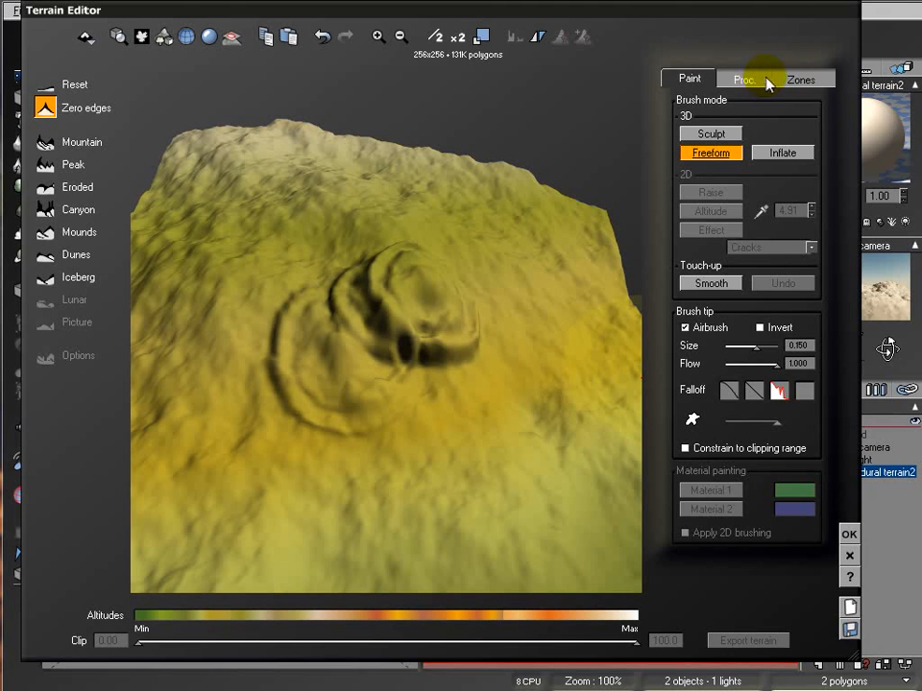
Activate fading for the second zone and for Entire terrain, setting the latter's fading size to just under half.
click(805, 80)
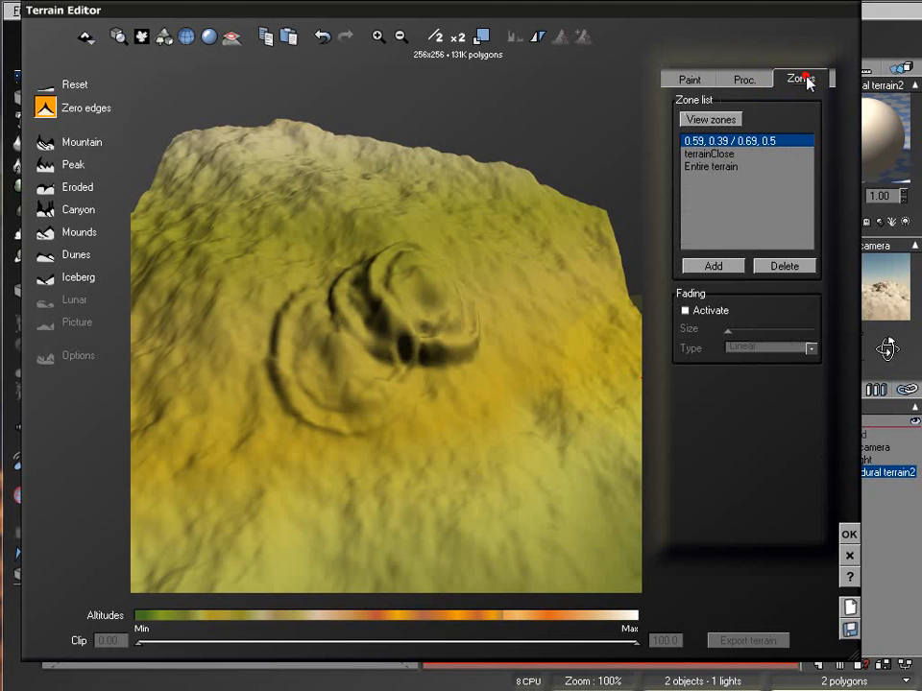
click(696, 314)
click(739, 166)
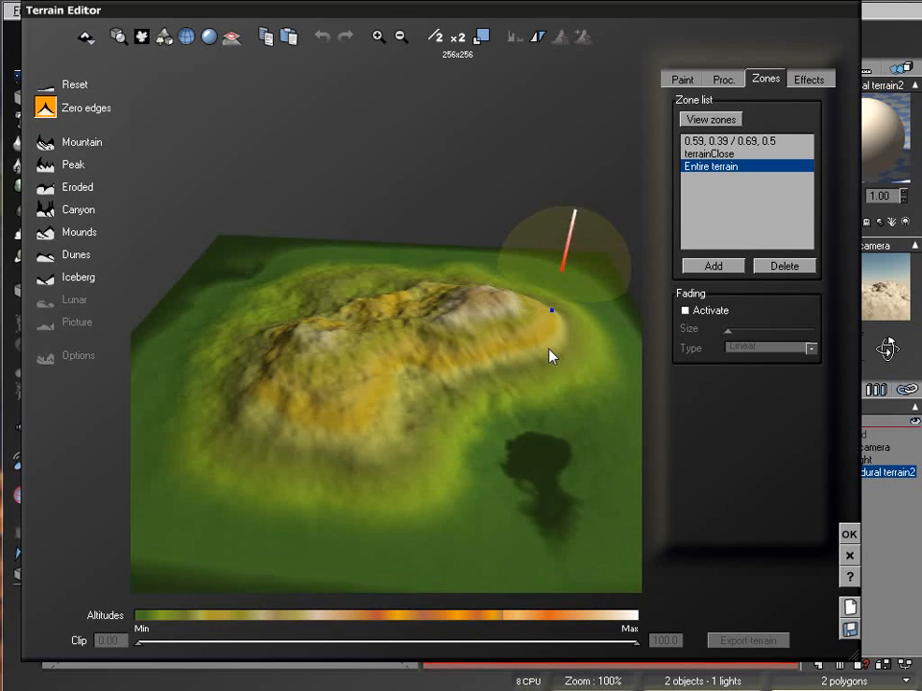
drag(553, 357, 549, 414)
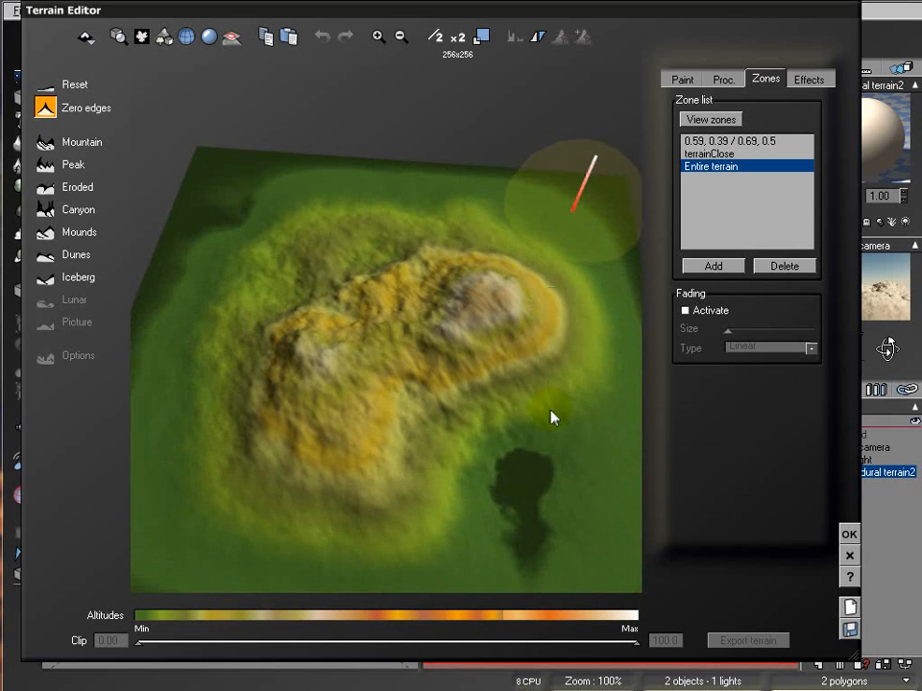
click(685, 311)
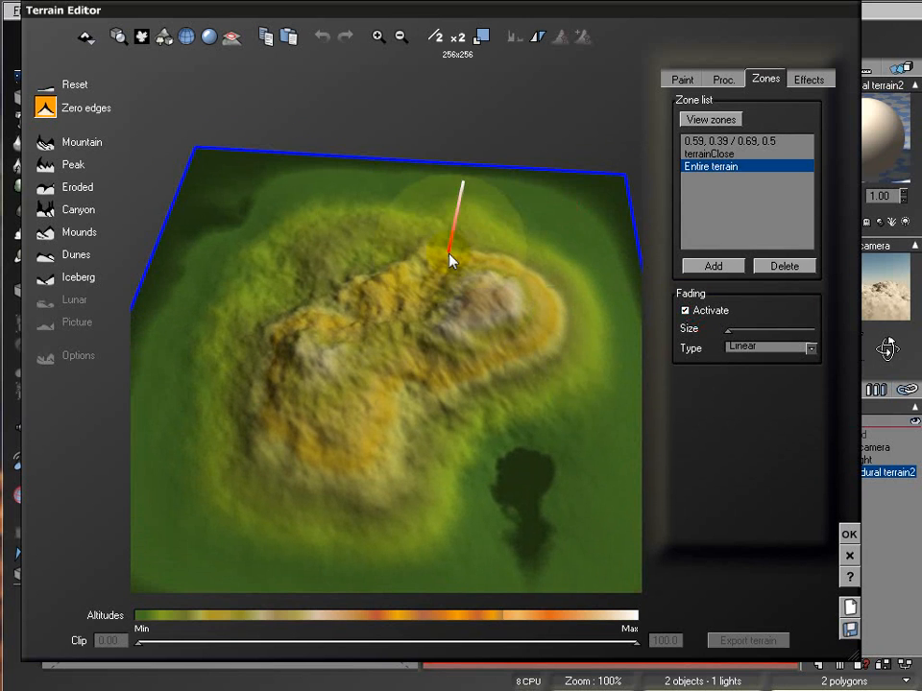
drag(384, 286, 410, 320)
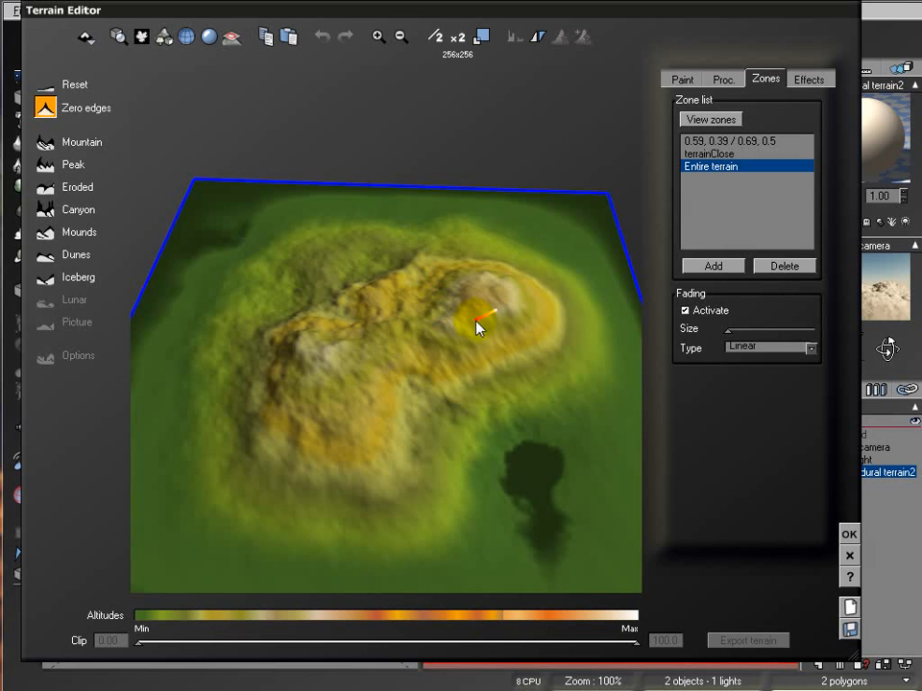
drag(751, 338, 780, 334)
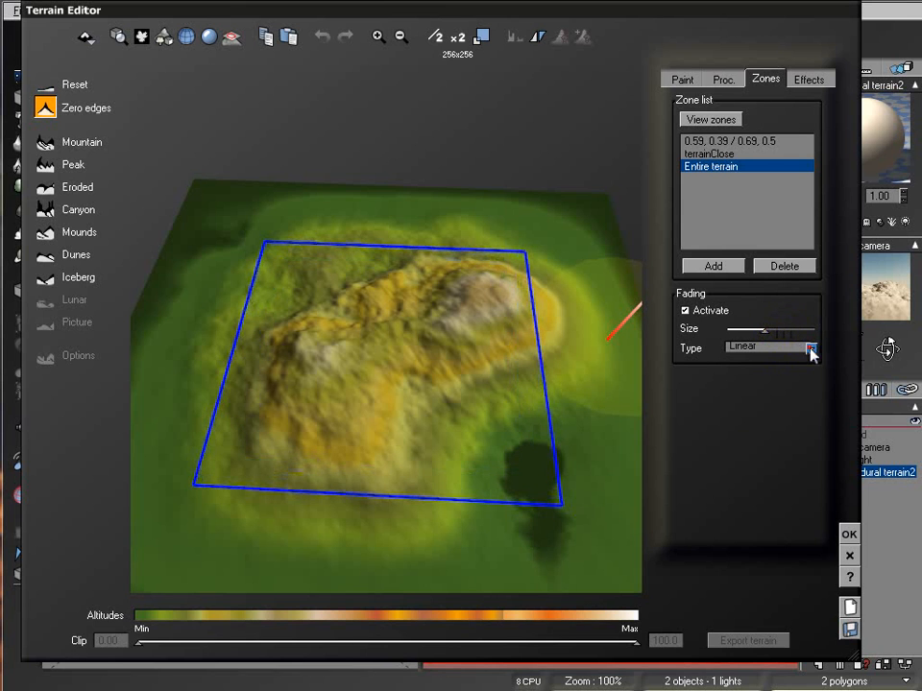
Try the Gaussian fading type on Entire terrain, restore Linear, and deactivate the fading.
click(811, 349)
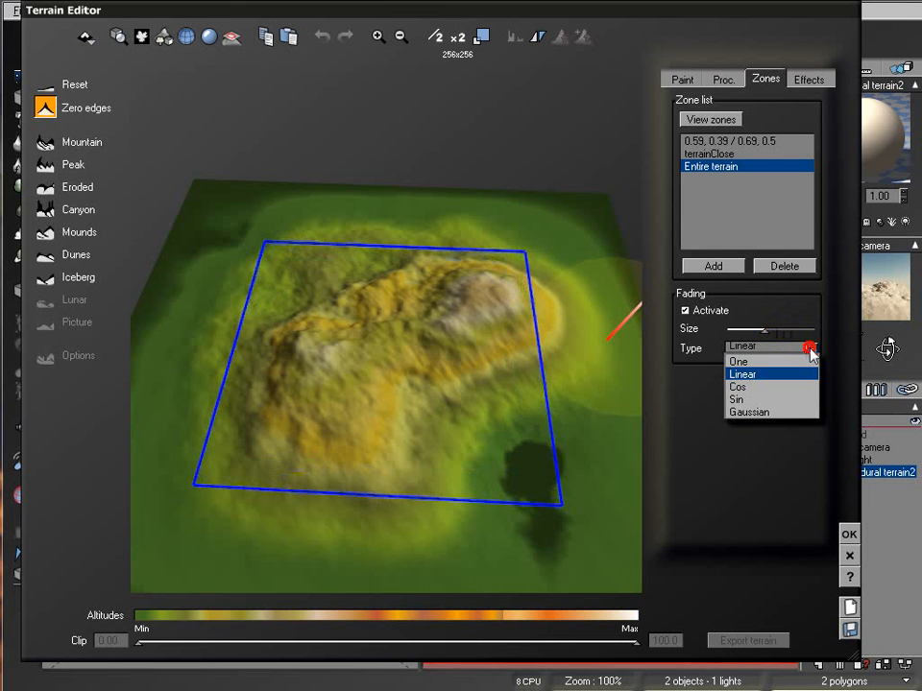
click(776, 413)
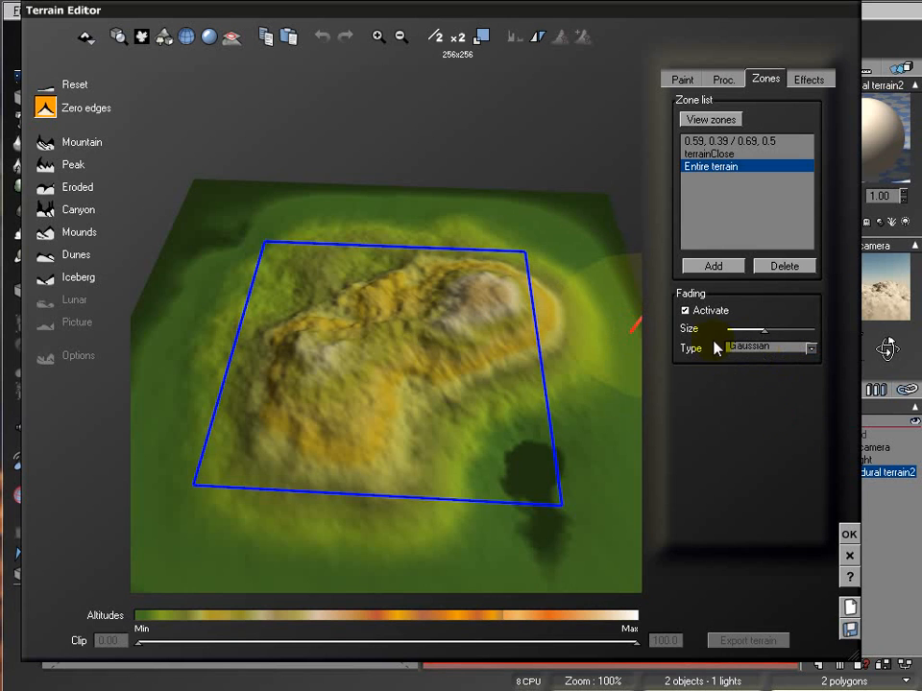
click(803, 350)
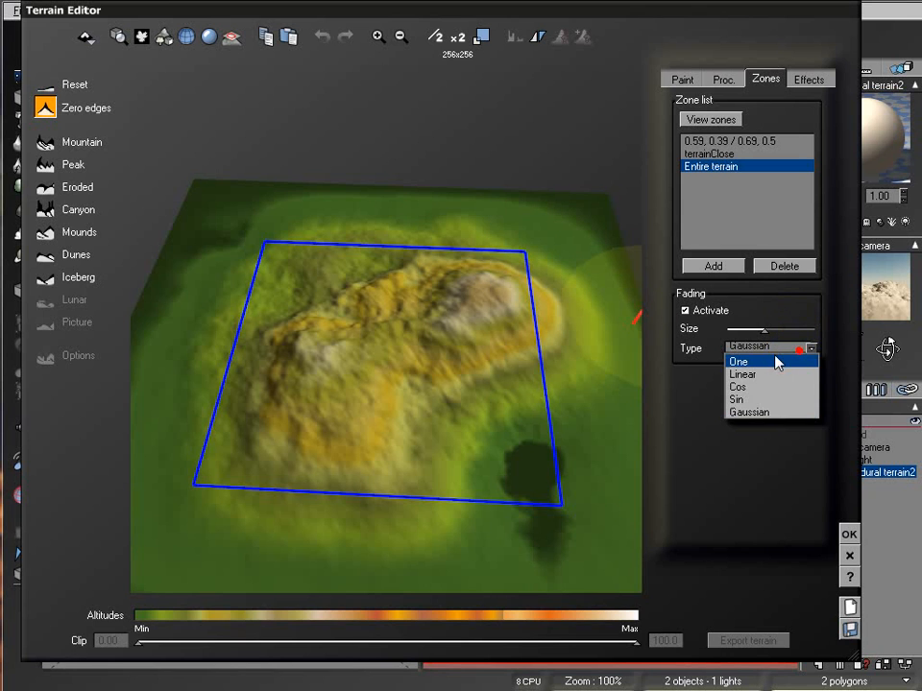
click(763, 373)
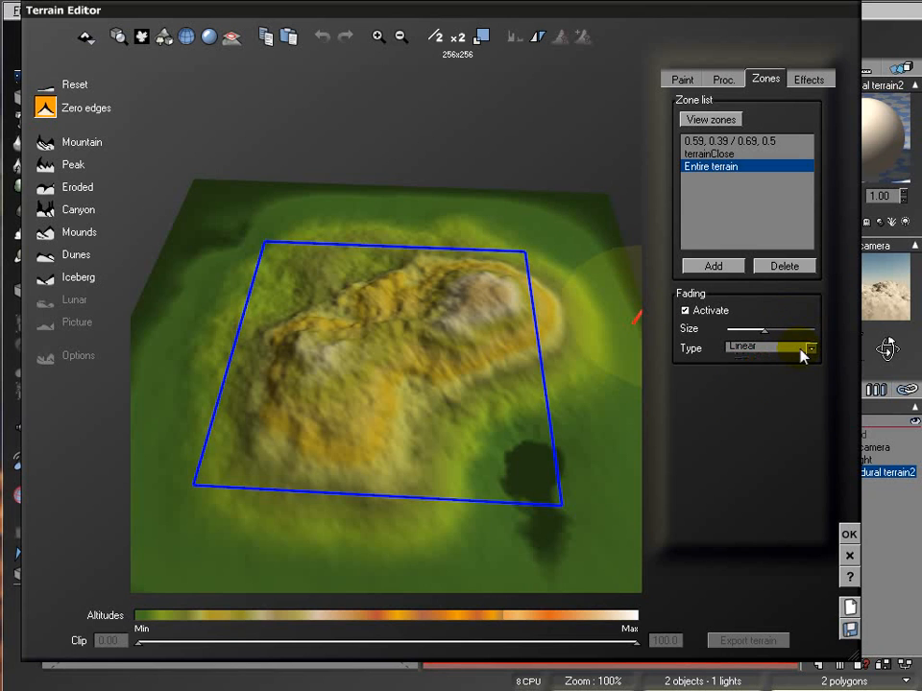
mouse_move(437, 311)
right_down()
mouse_move(455, 352)
mouse_move(449, 254)
mouse_move(313, 257)
mouse_move(332, 221)
right_up()
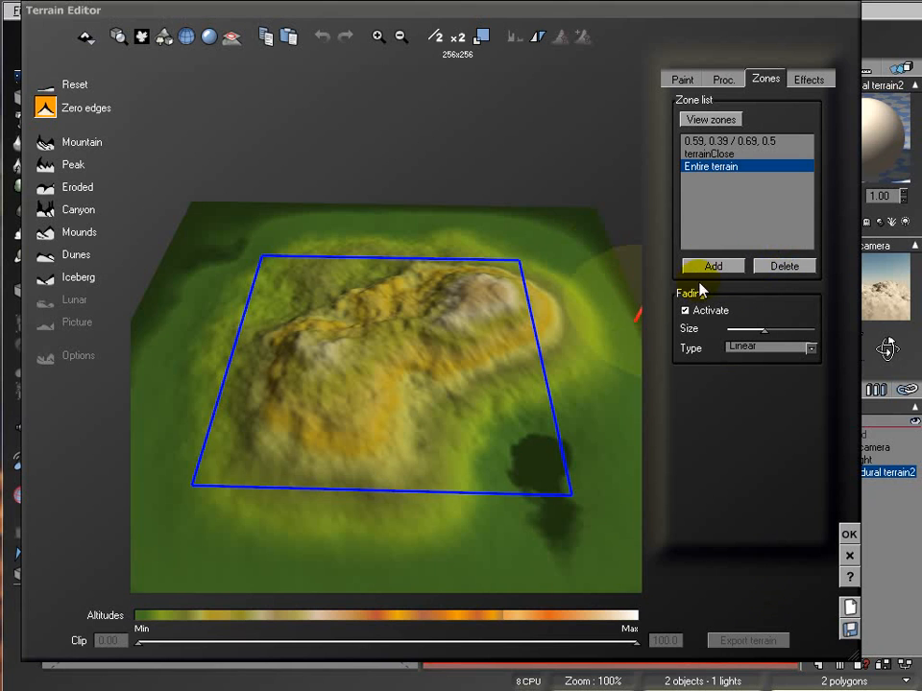
click(686, 311)
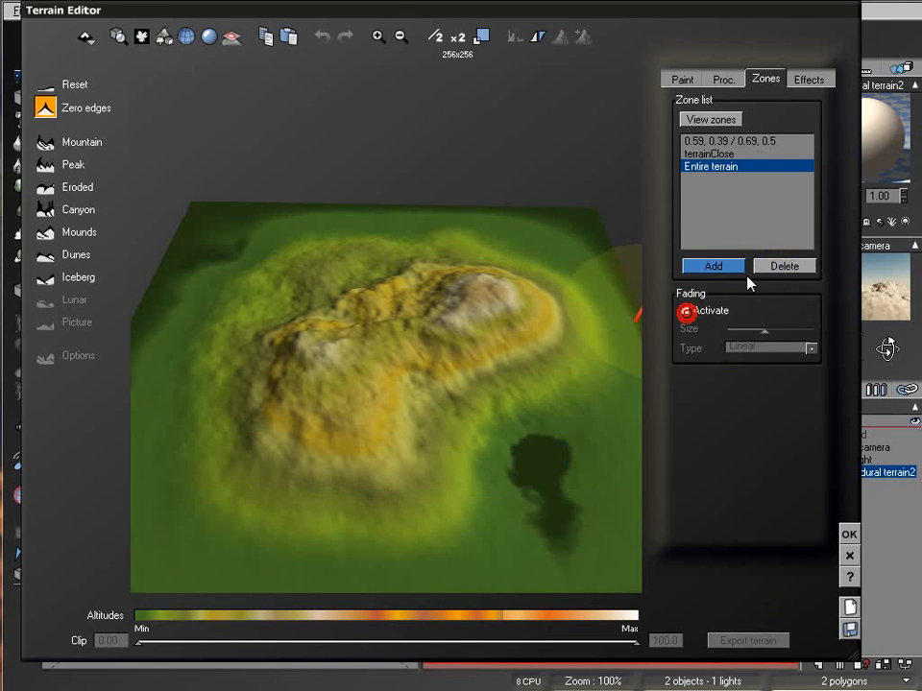
Delete the second zone and terrainClose, and return to the 3D view of Entire terrain.
click(726, 142)
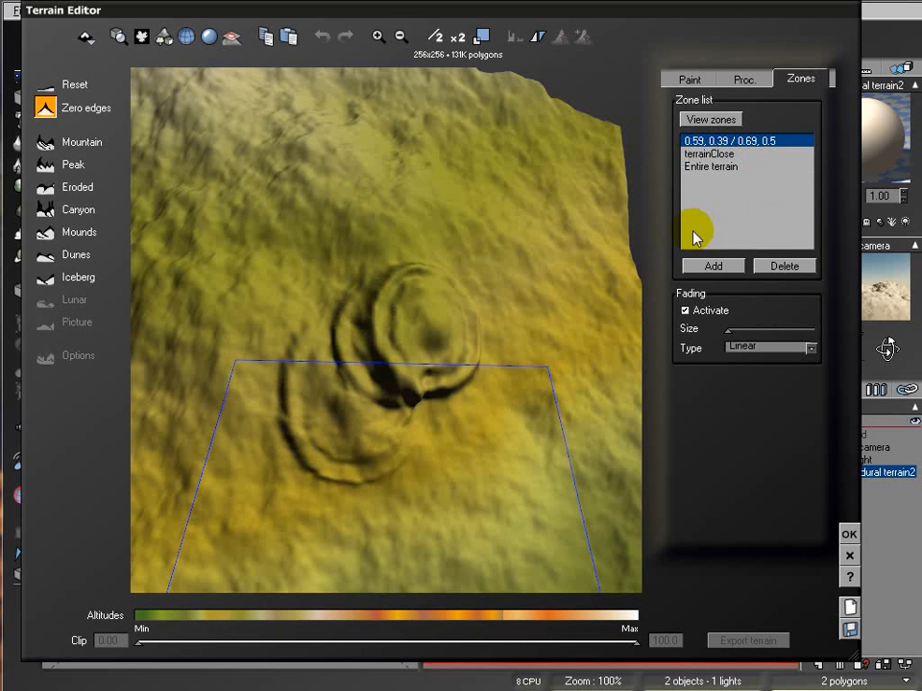
click(810, 269)
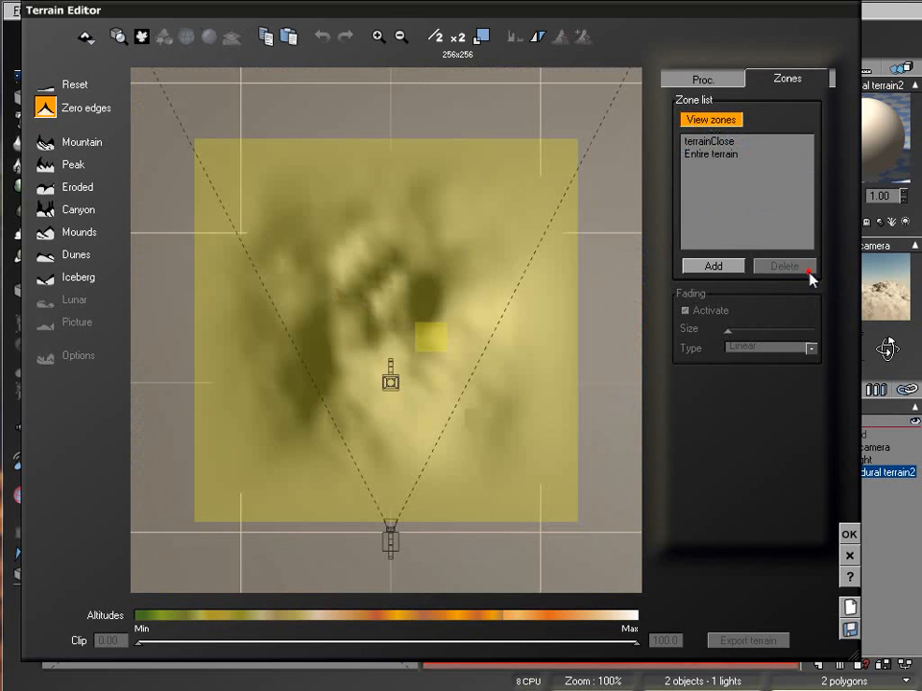
click(715, 141)
click(800, 264)
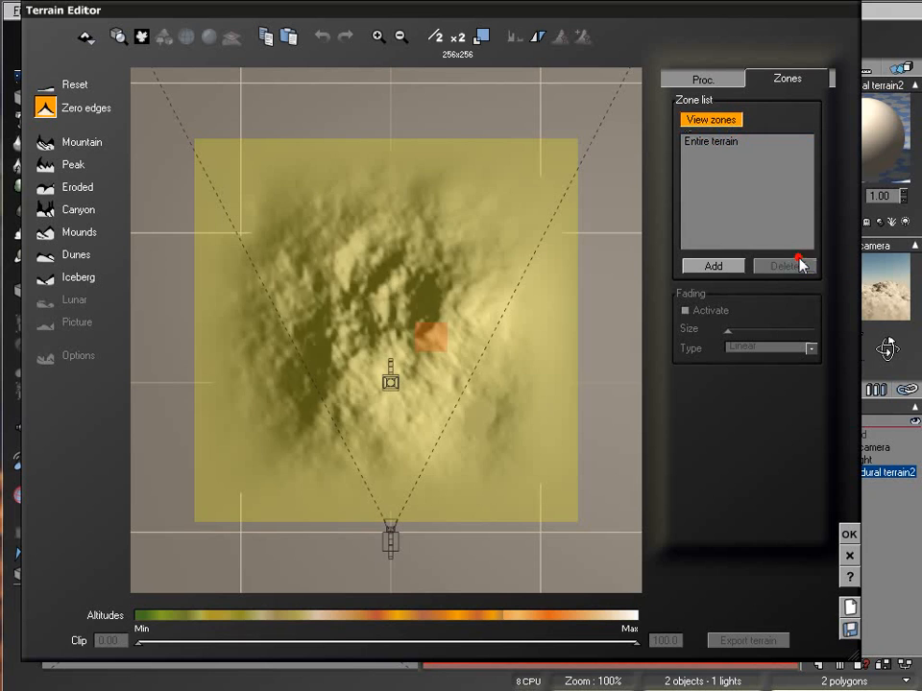
click(720, 148)
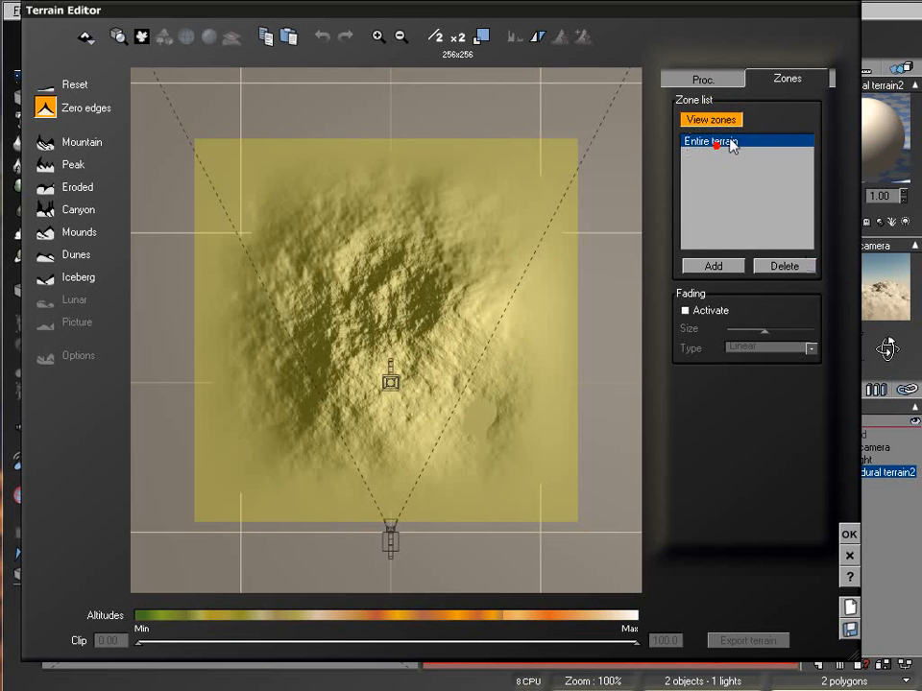
click(711, 119)
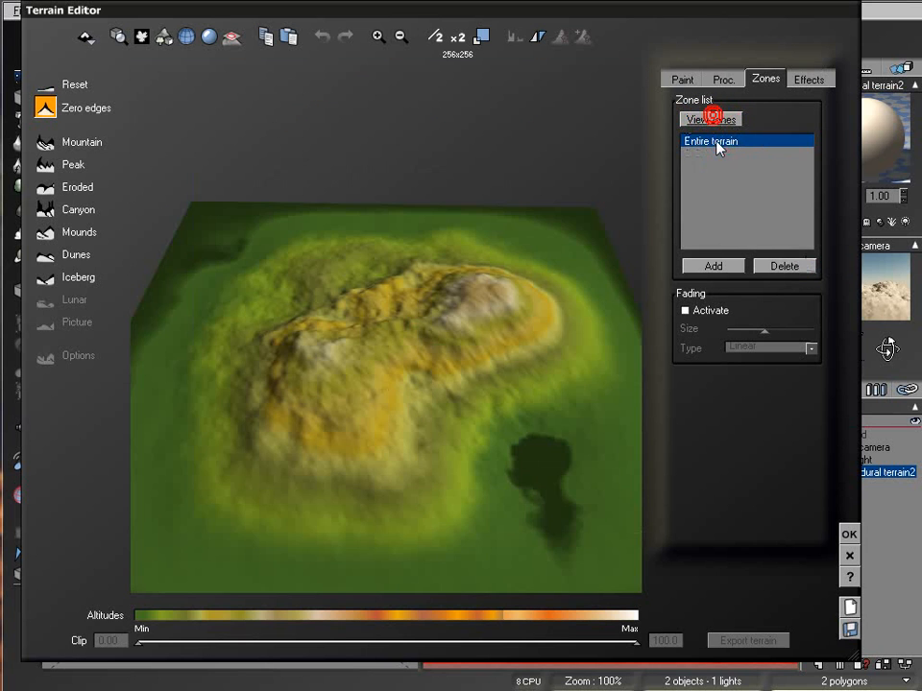
Examine the procedural altitude production settings and the options offered for its function.
click(727, 82)
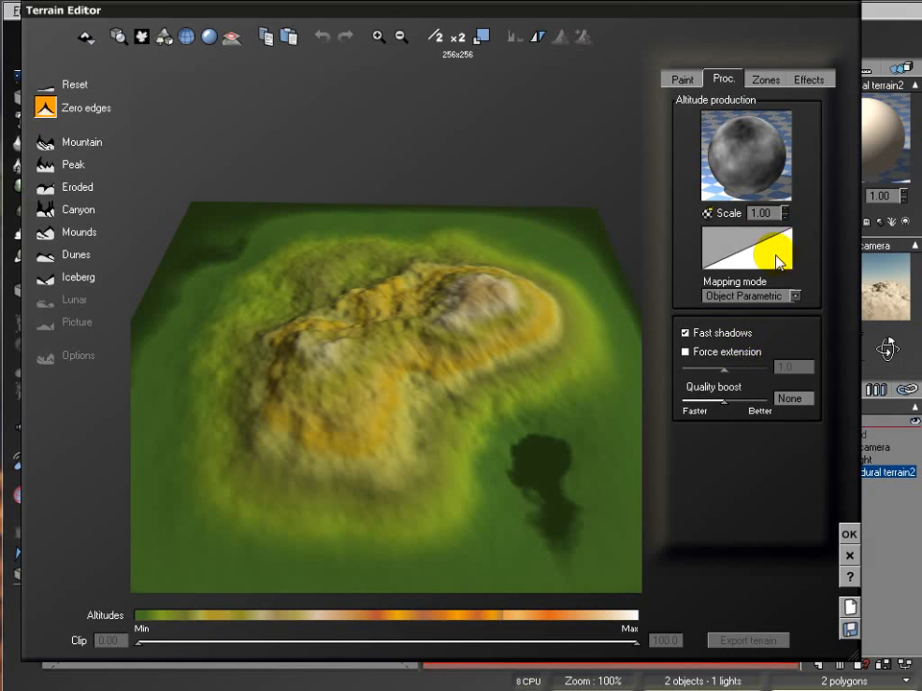
right_click(745, 150)
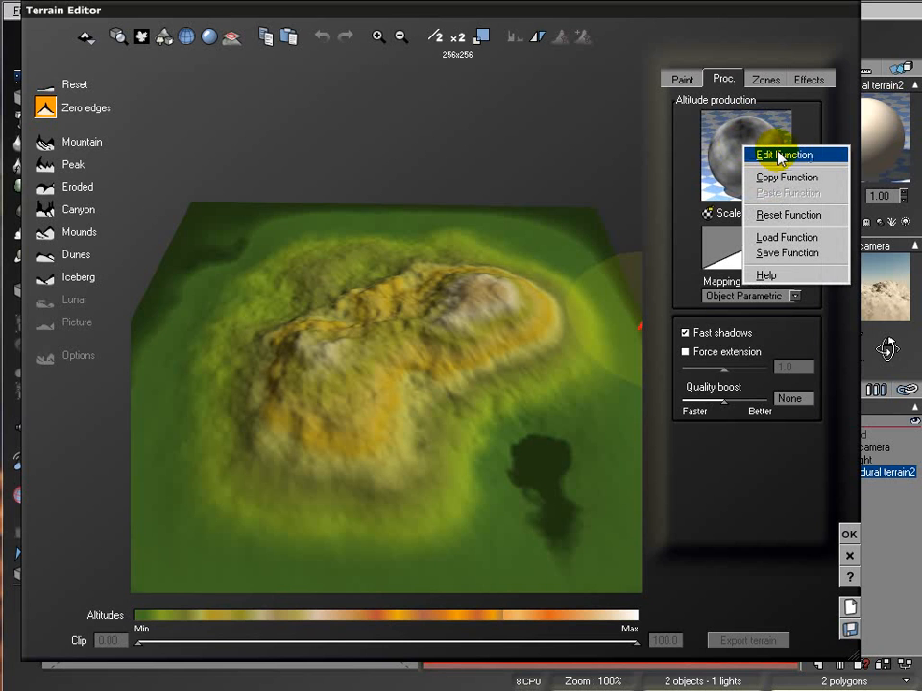
click(779, 155)
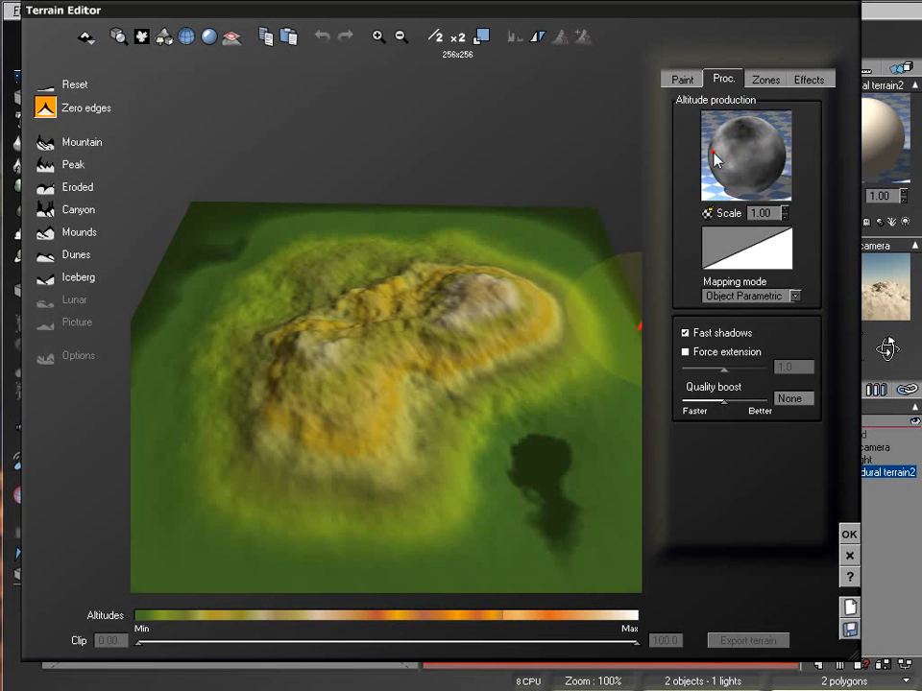
Browse the function collections and load Alien Spikes from Terrain Altitudes as the terrain's altitude function.
drag(213, 54, 194, 33)
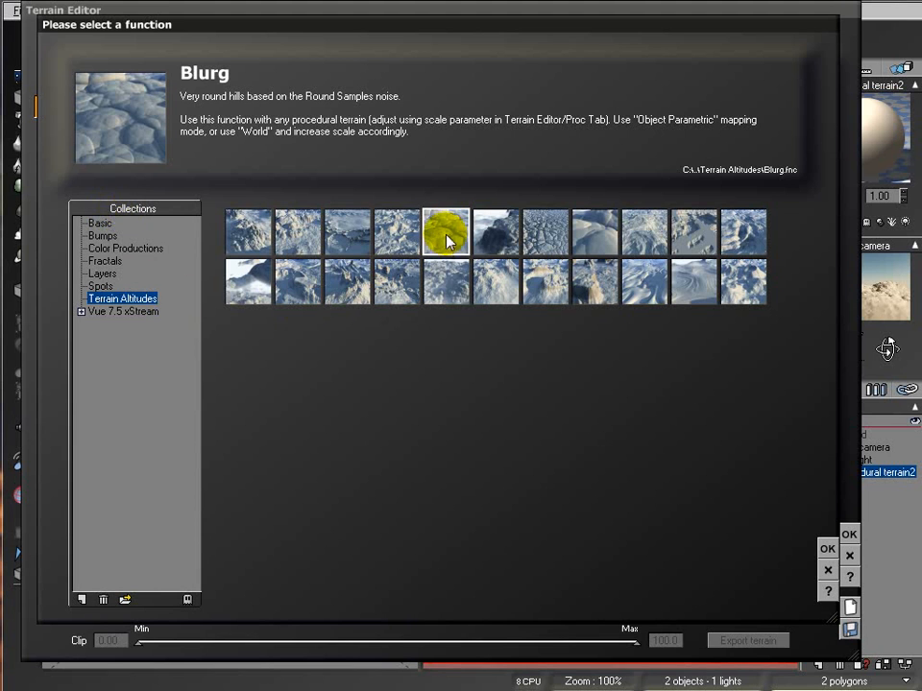
click(111, 250)
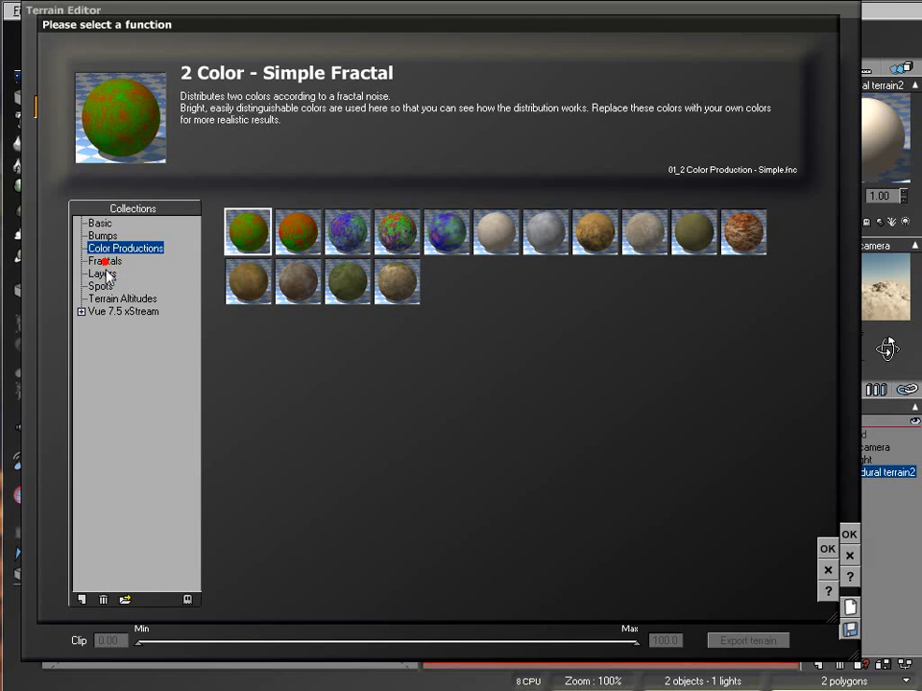
click(104, 262)
click(100, 286)
click(110, 298)
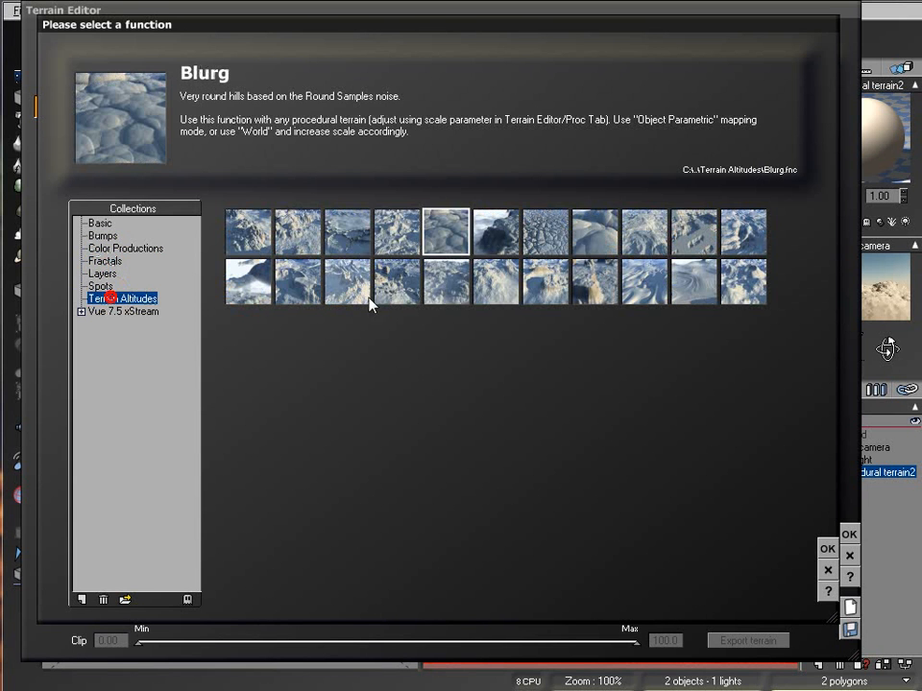
click(350, 234)
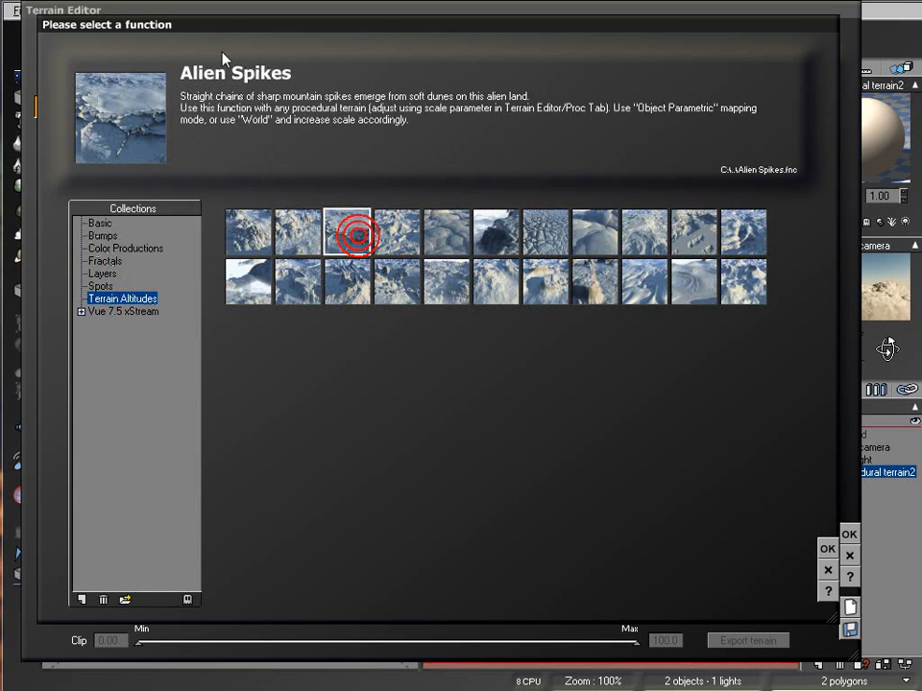
click(828, 548)
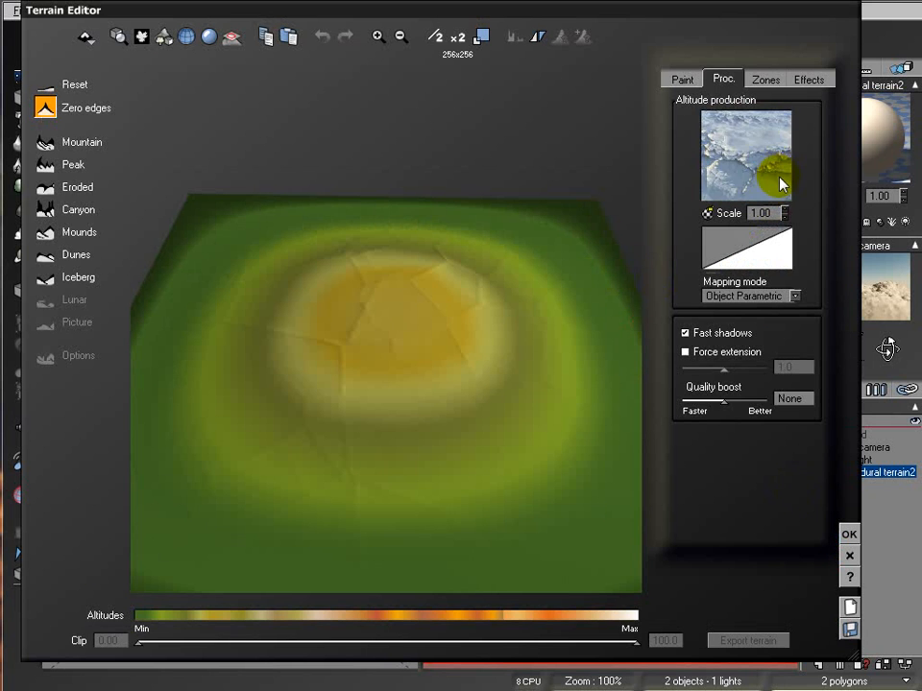
drag(463, 330, 593, 267)
Open the altitude function for editing and move the Variable Noise Fractal node up, away from the Altitude output.
click(781, 144)
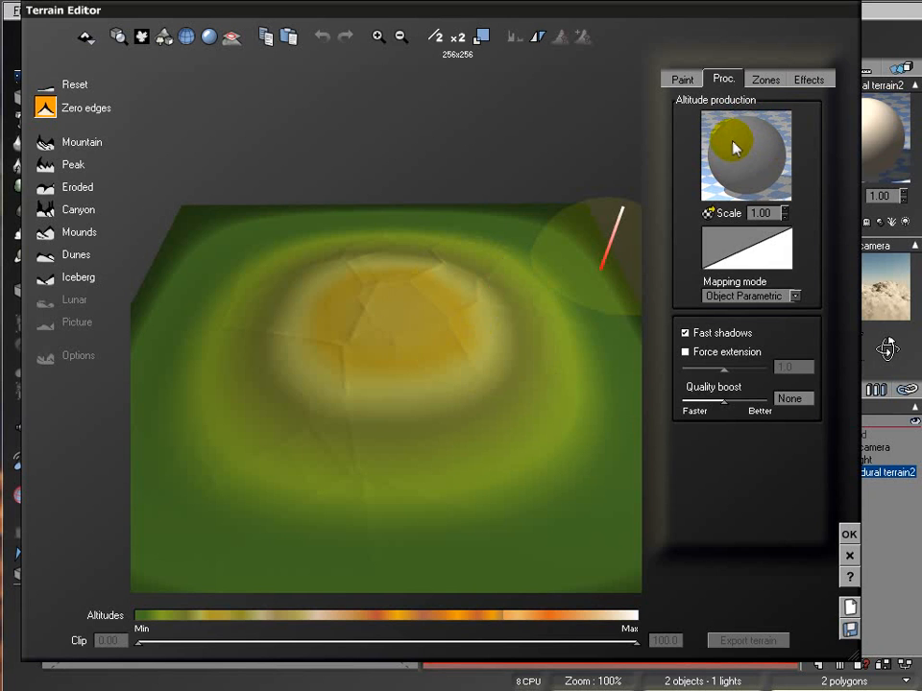
right_click(734, 146)
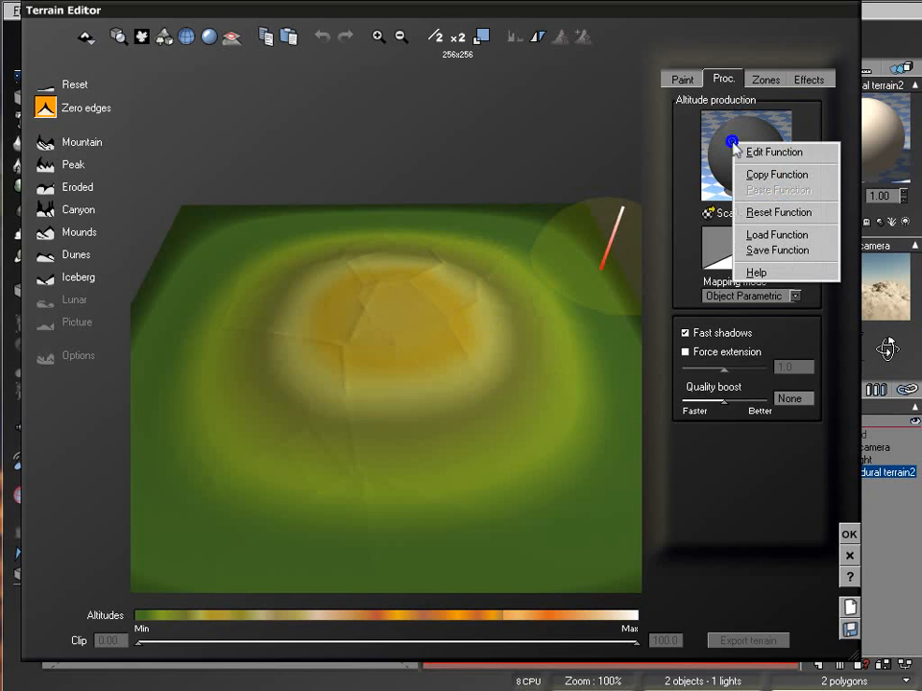
click(780, 153)
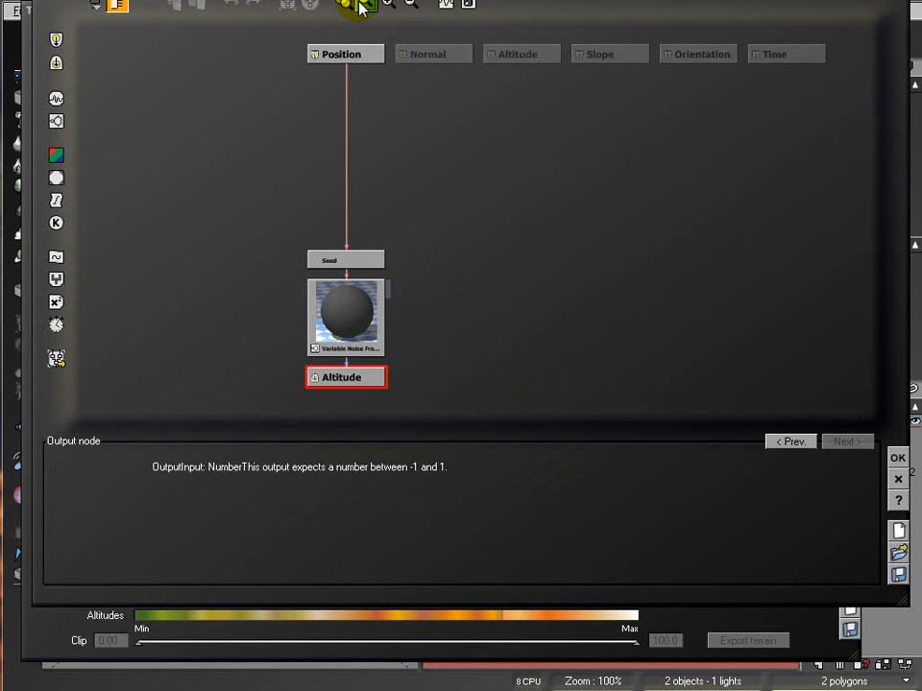
drag(388, 0, 368, 13)
drag(15, 5, 218, 58)
drag(327, 72, 310, 41)
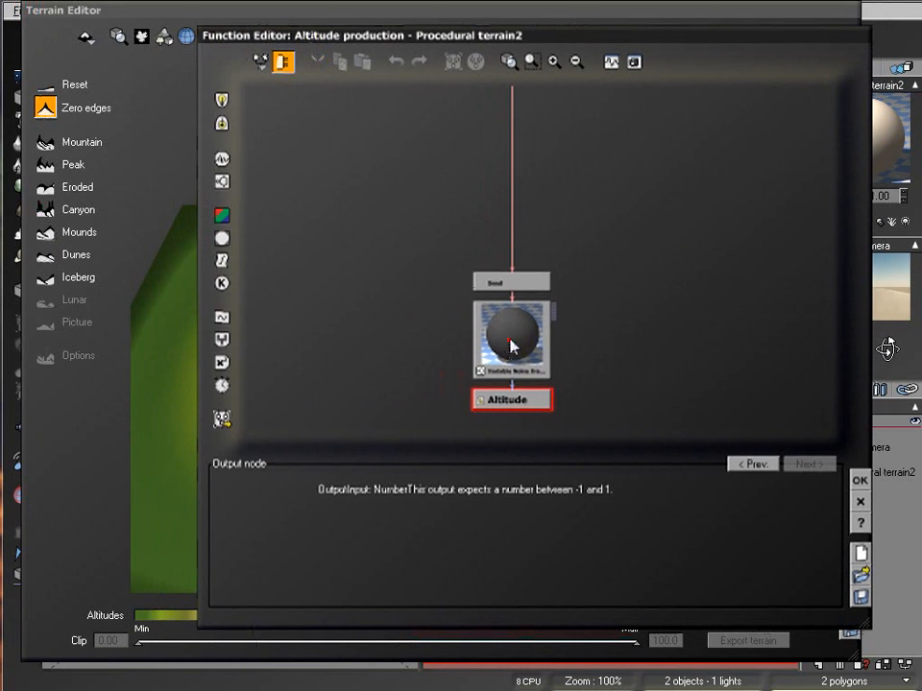
drag(510, 348, 516, 287)
drag(211, 24, 223, 98)
drag(424, 113, 505, 15)
drag(199, 13, 0, 12)
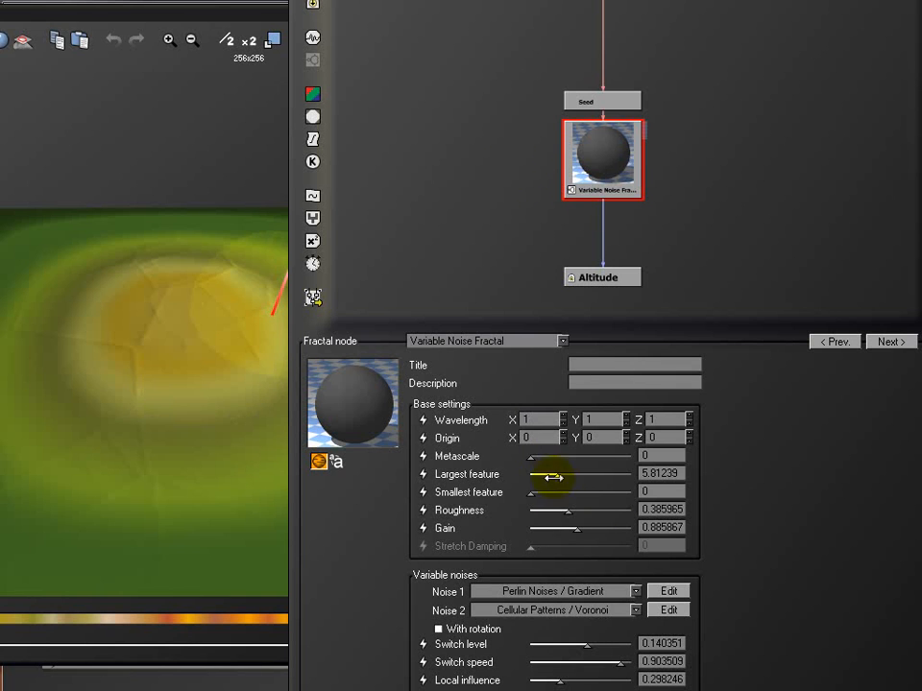
Try a Largest feature of 79.6153 on the Variable Noise Fractal node, settling on 6.67732 with Roughness at 0.517544.
drag(554, 473, 554, 474)
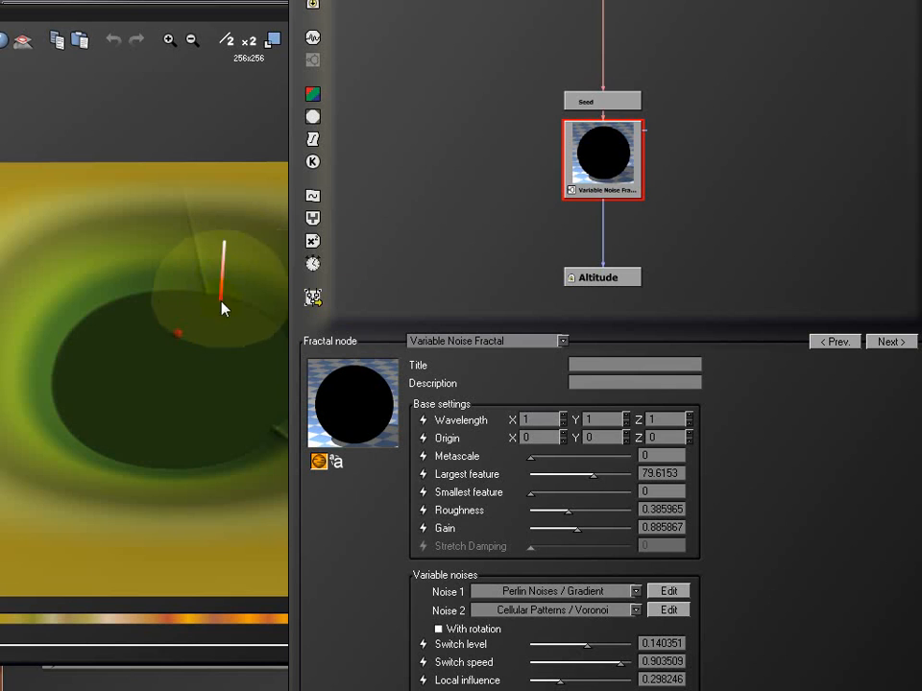
drag(595, 472, 587, 468)
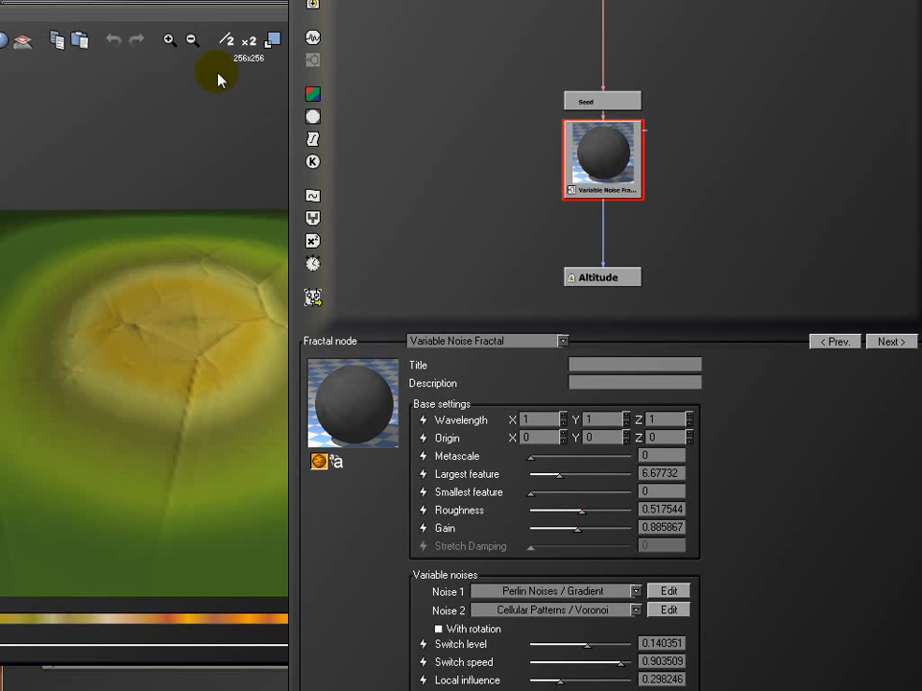
click(452, 383)
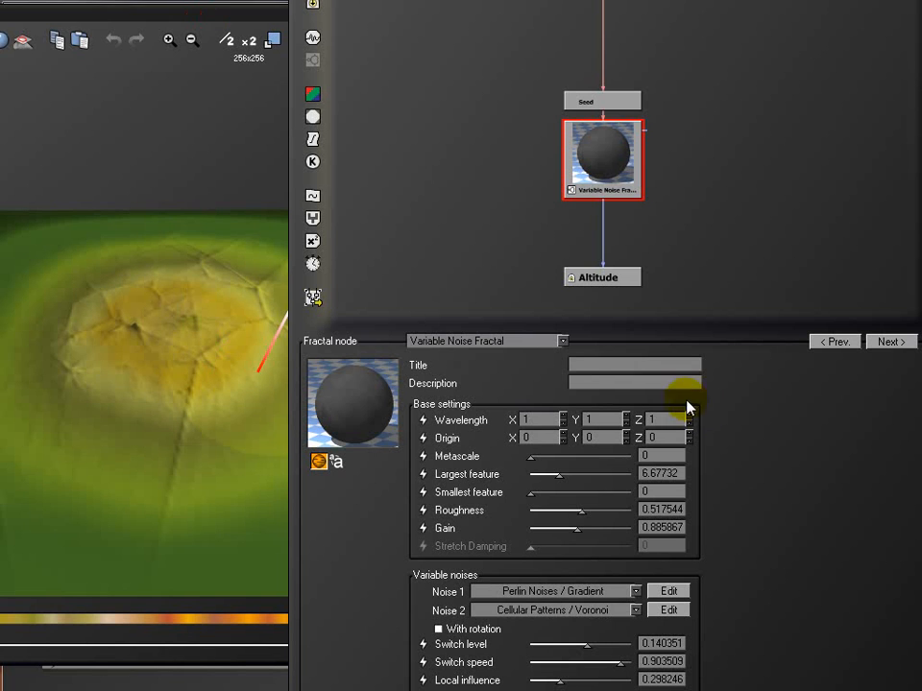
click(566, 234)
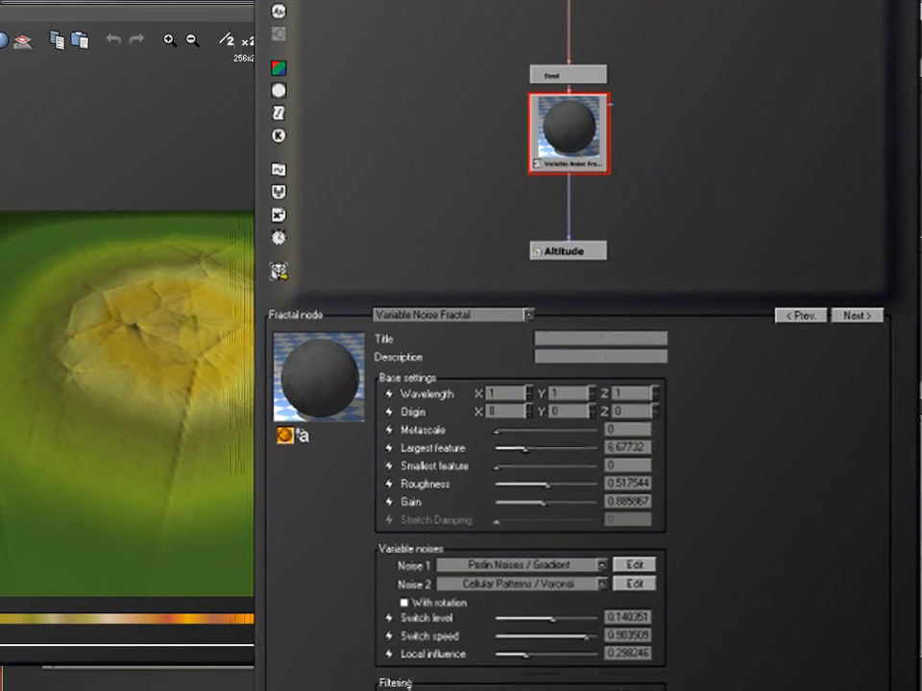
Close the Function Editor without keeping the fractal changes and return to the Terrain Editor.
mouse_move(582, 0)
mouse_down()
mouse_move(580, 83)
mouse_move(539, 0)
mouse_move(573, 68)
mouse_move(585, 232)
mouse_move(581, 0)
mouse_move(621, 0)
mouse_move(592, 0)
mouse_move(596, 14)
mouse_up()
click(74, 11)
drag(96, 14, 292, 11)
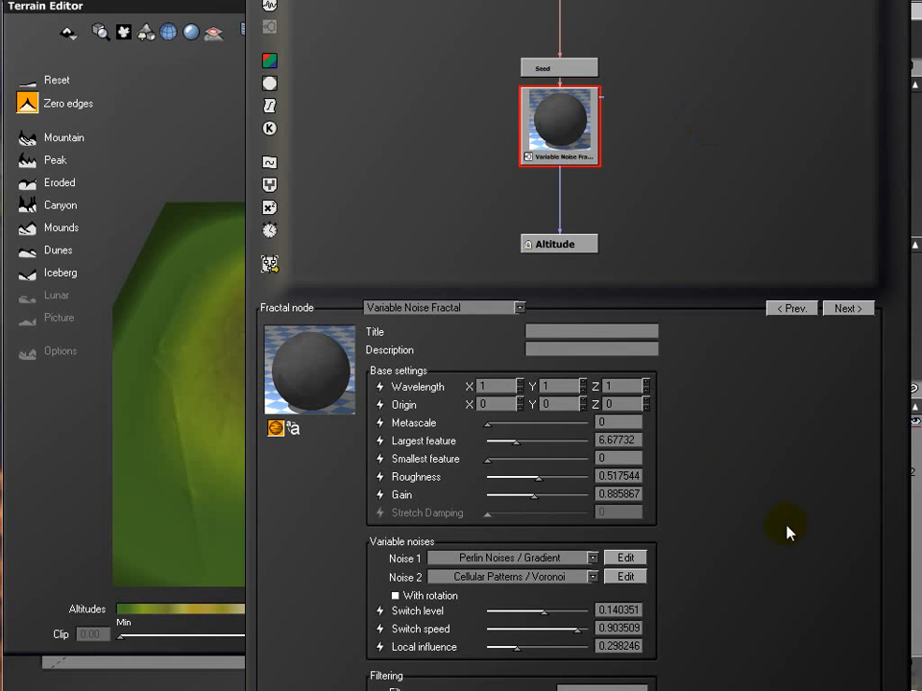
drag(653, 4, 361, 0)
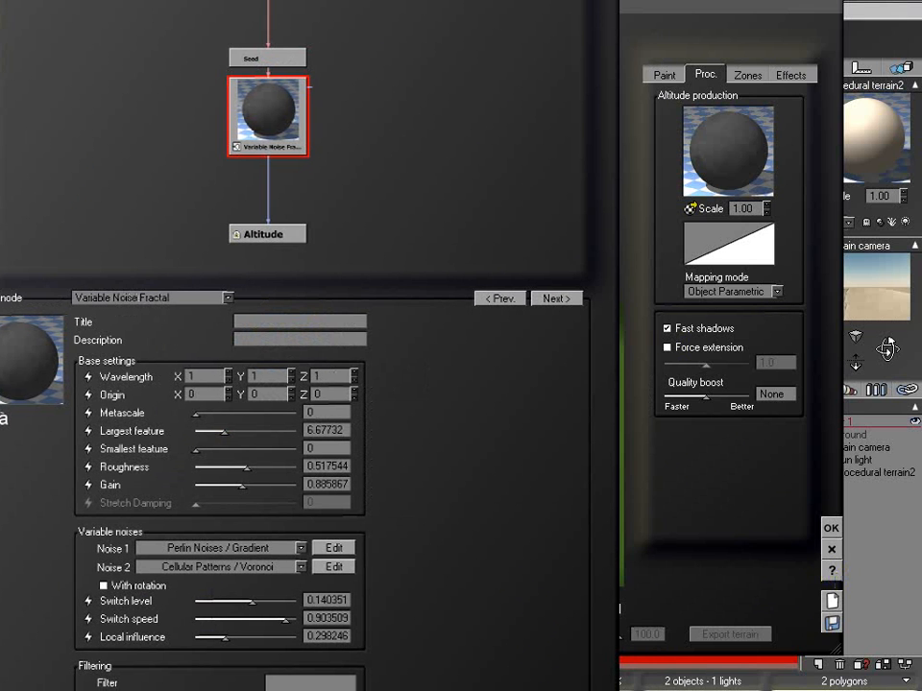
key(Return)
drag(489, 11, 527, 20)
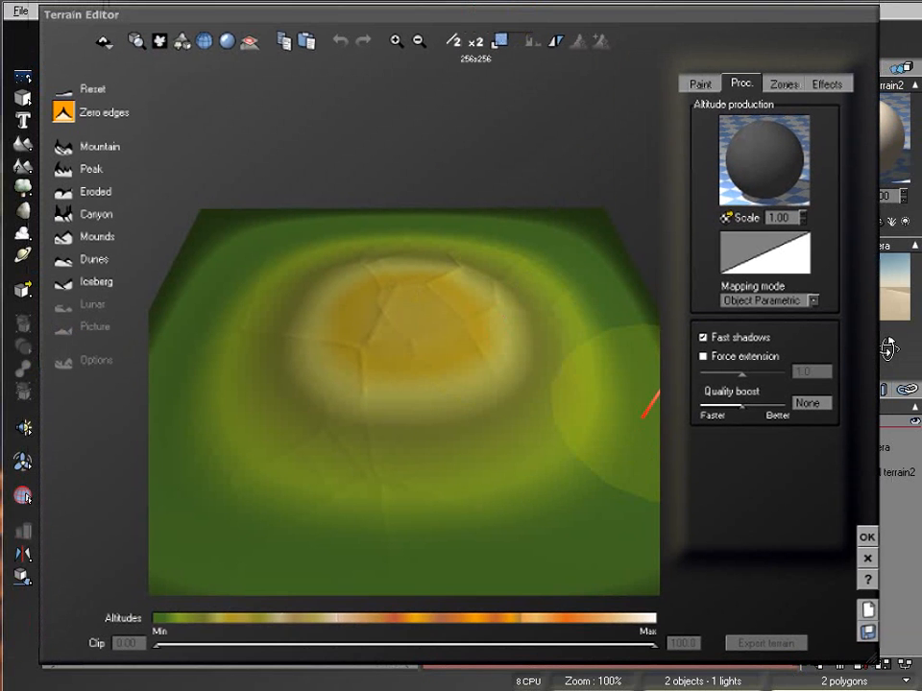
drag(653, 21, 627, 17)
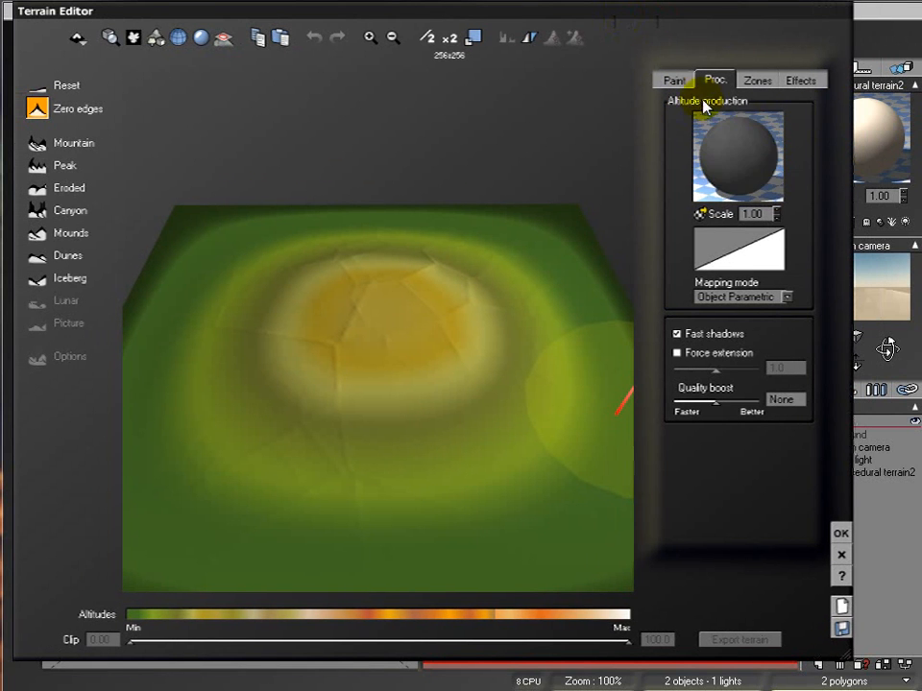
Examine the options for editing and loading the altitude function without replacing it.
right_click(737, 165)
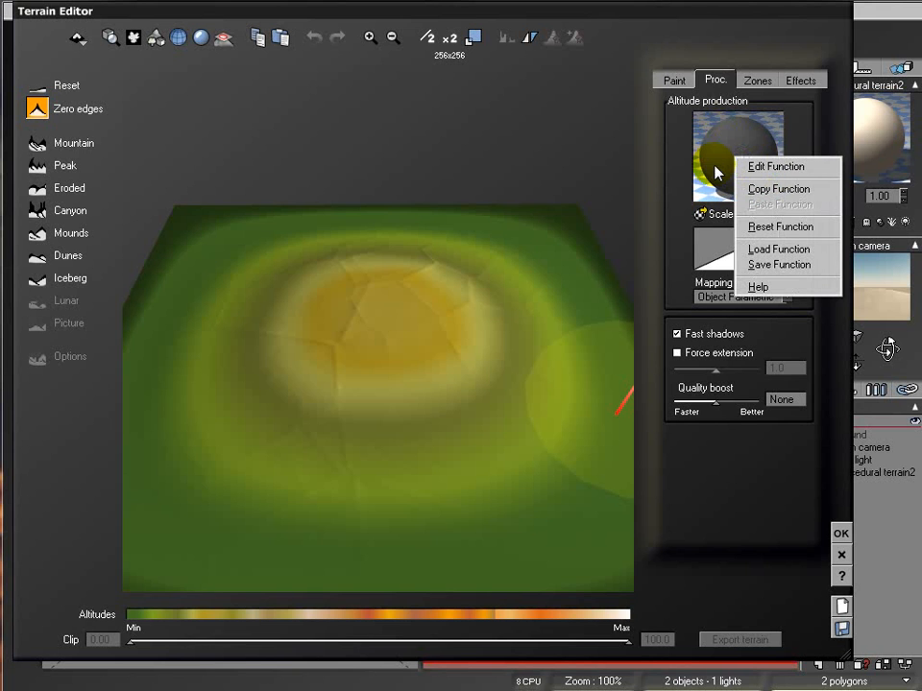
click(668, 183)
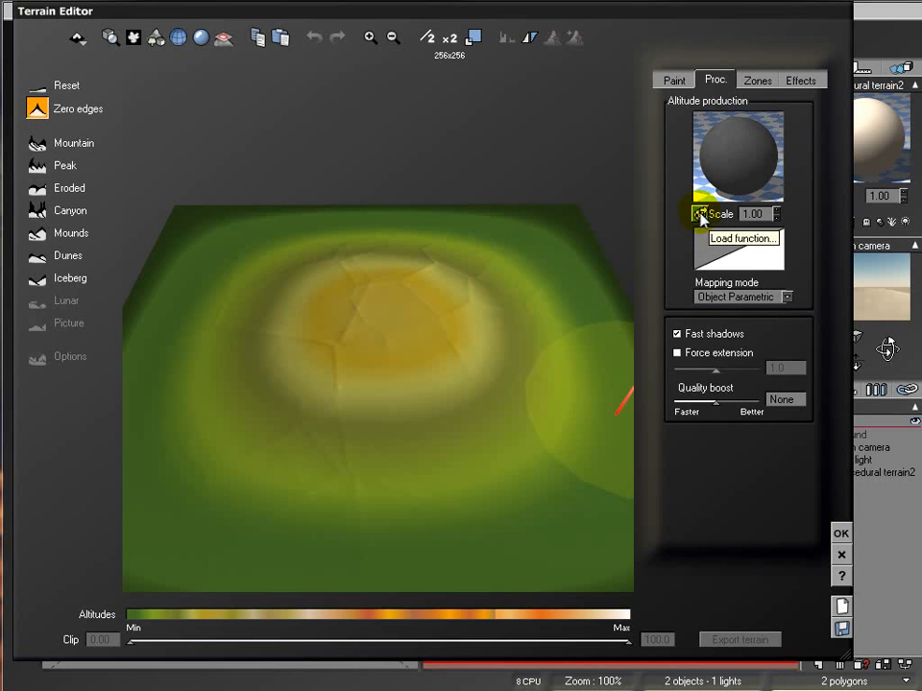
click(701, 215)
click(834, 573)
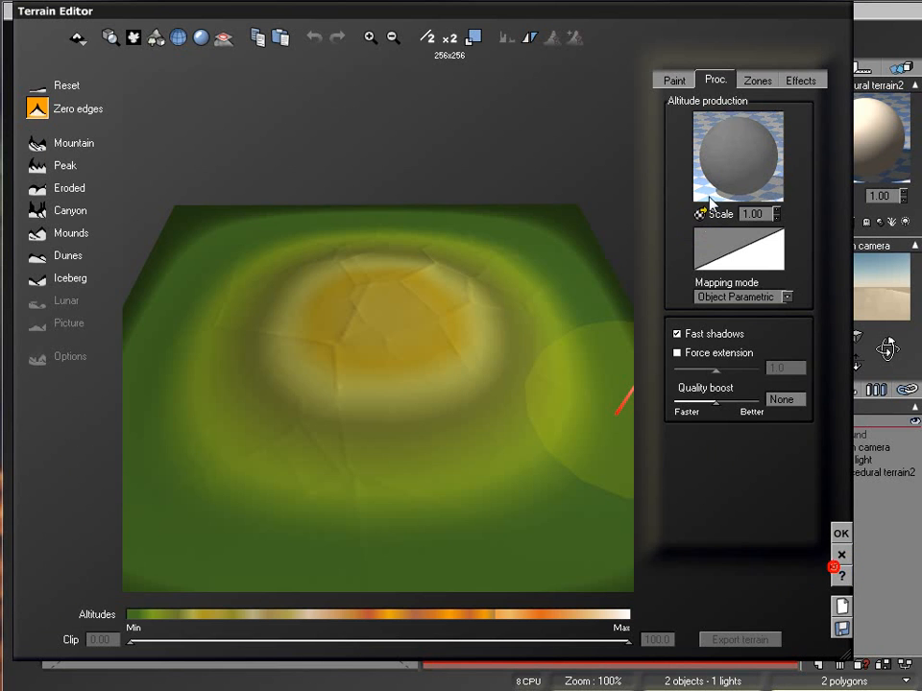
double_click(743, 154)
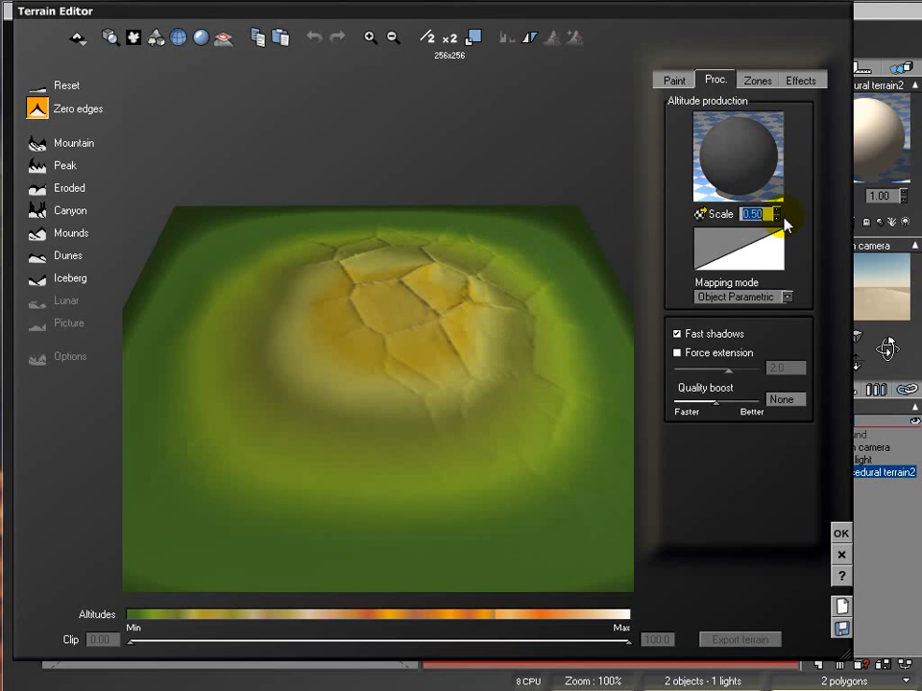
Try altitude production scales of 3.00 and 2.00, settling on 0.80.
click(779, 218)
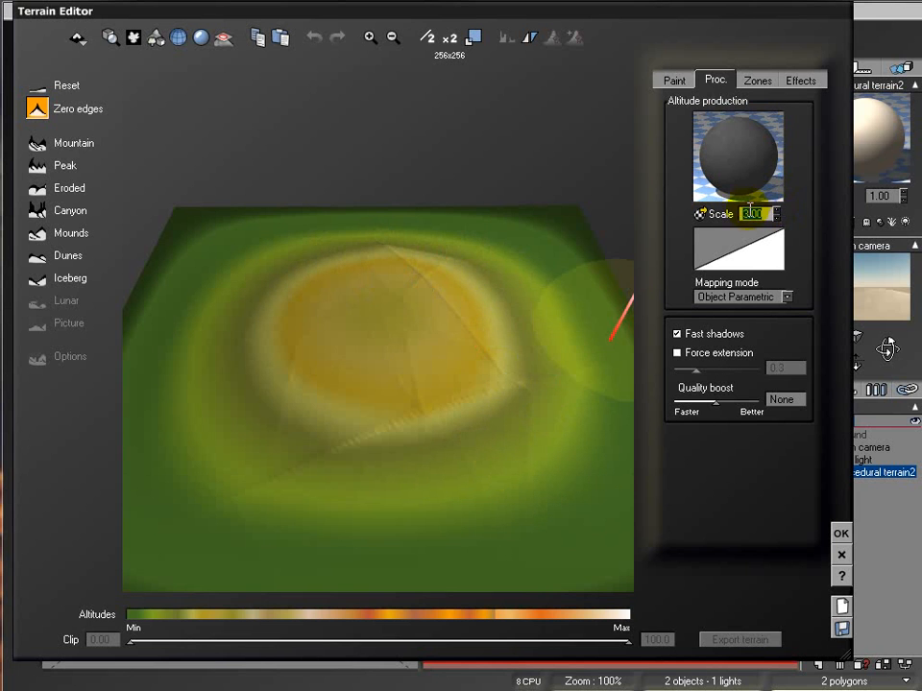
mouse_move(780, 210)
mouse_down()
mouse_move(782, 241)
mouse_move(789, 204)
mouse_move(789, 213)
mouse_up()
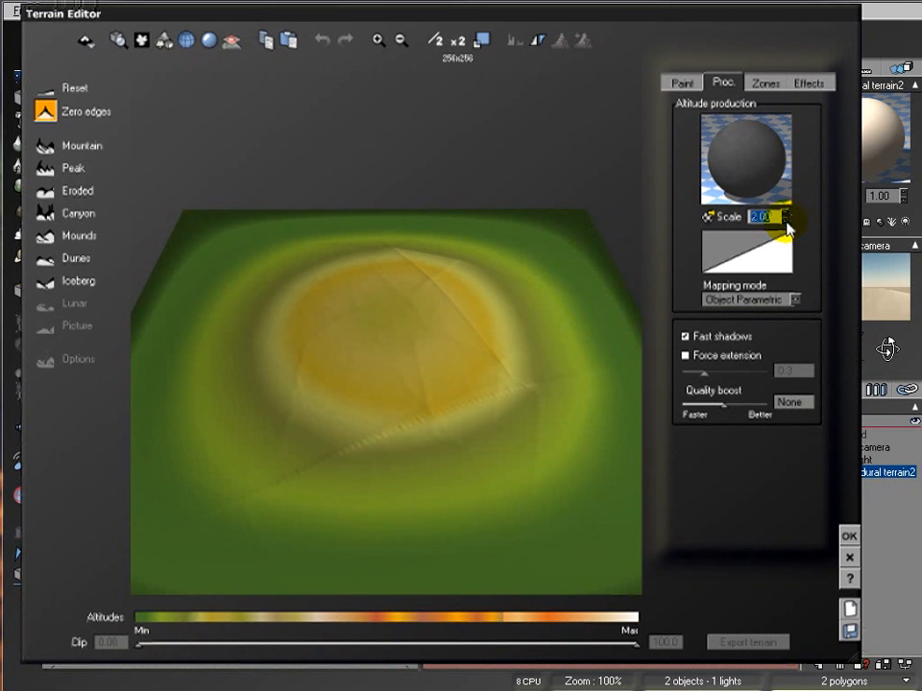
drag(787, 220, 666, 210)
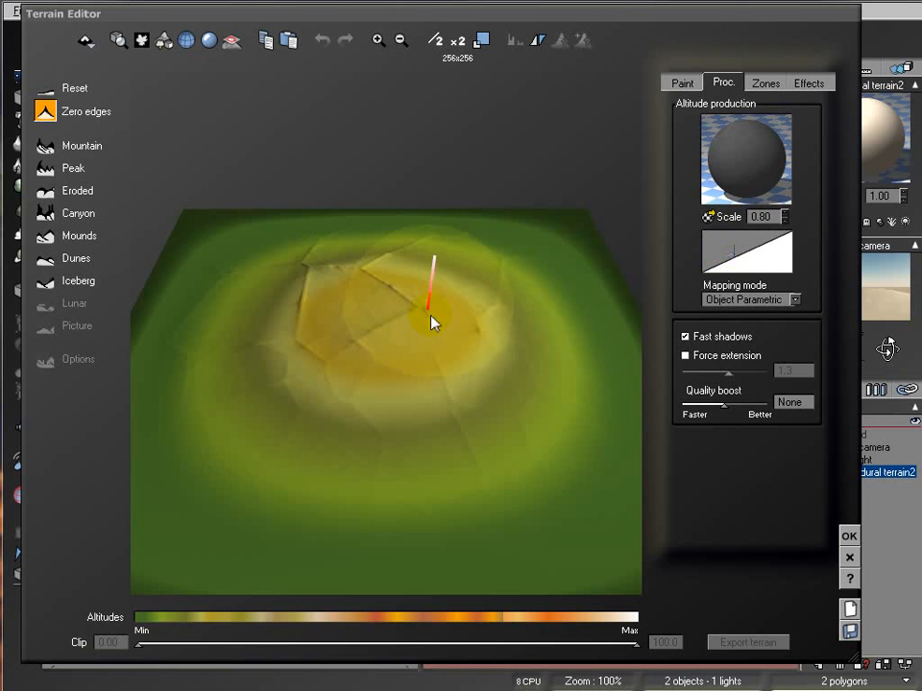
Reshape the altitude filter into a near-vertical step using two keypoints around X 0.37, the upper at Y 0.9053, and inspect the terrain.
right_click(758, 256)
click(780, 261)
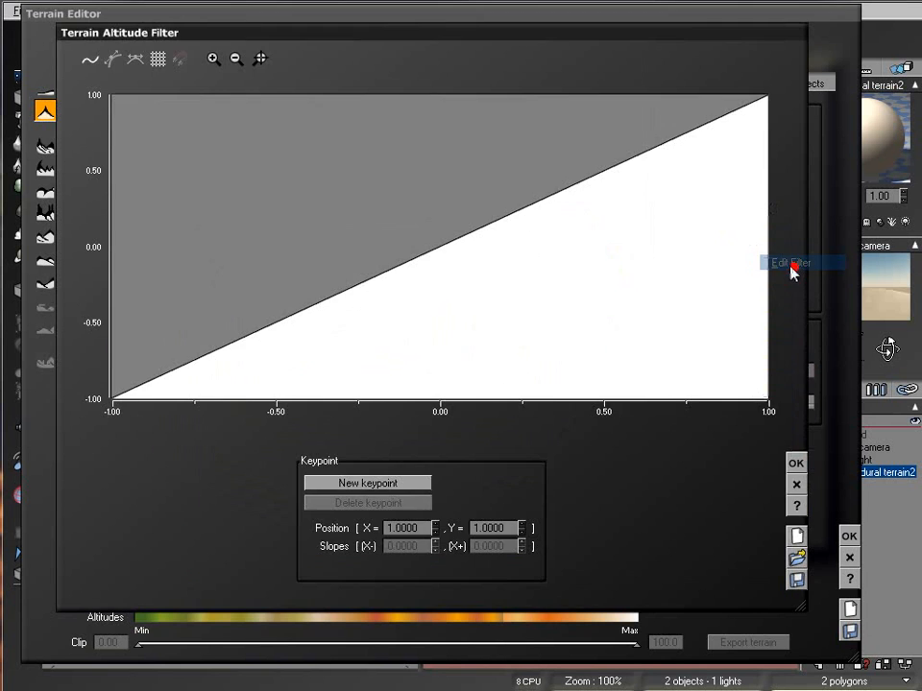
drag(341, 304, 561, 367)
drag(675, 222, 565, 112)
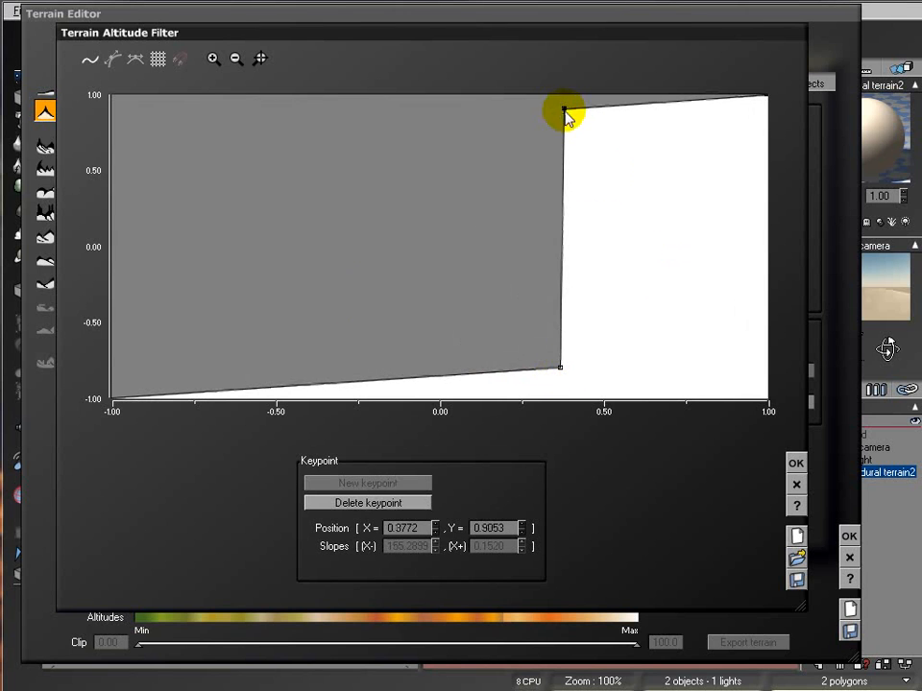
click(796, 465)
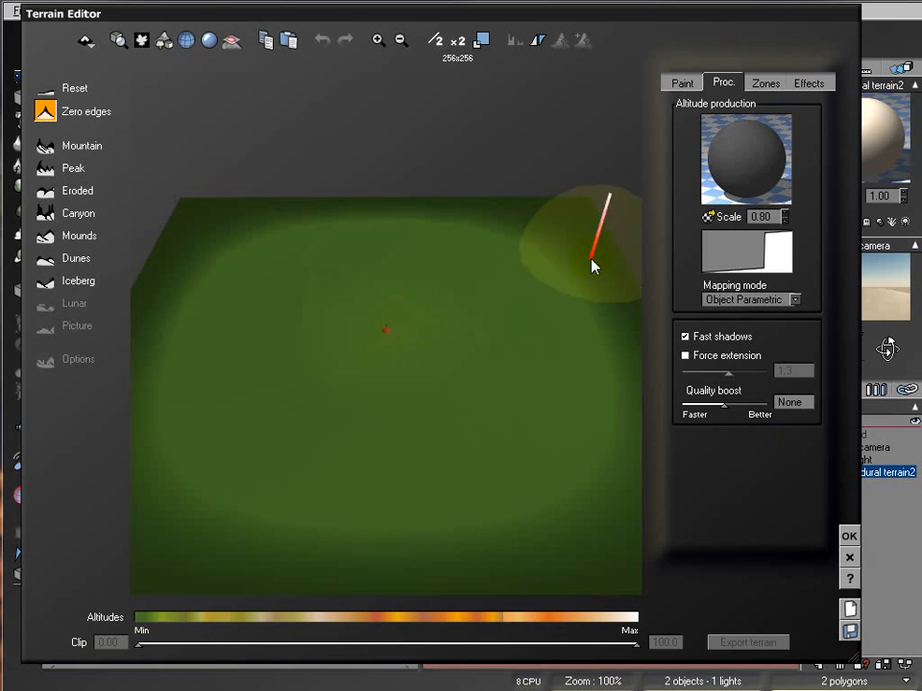
drag(455, 320, 457, 277)
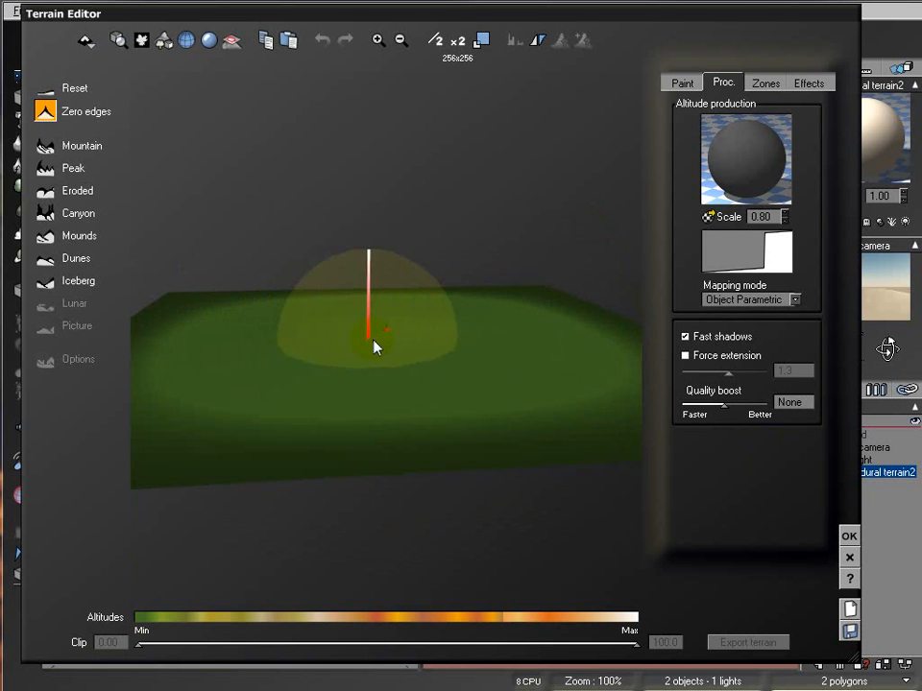
drag(414, 333, 360, 358)
drag(402, 330, 461, 438)
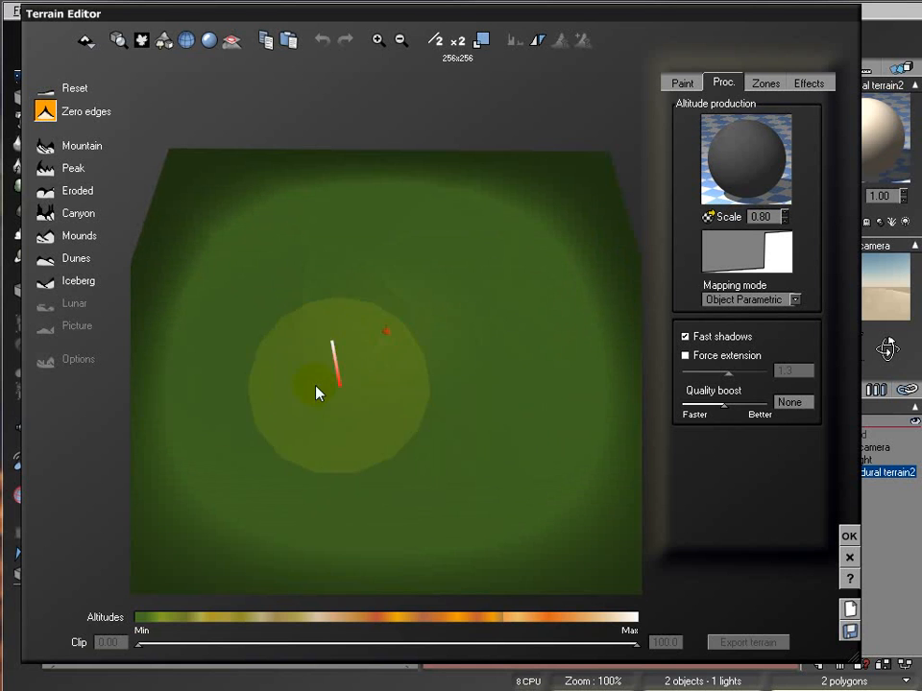
mouse_move(535, 354)
mouse_down()
mouse_move(478, 403)
mouse_move(542, 206)
mouse_up()
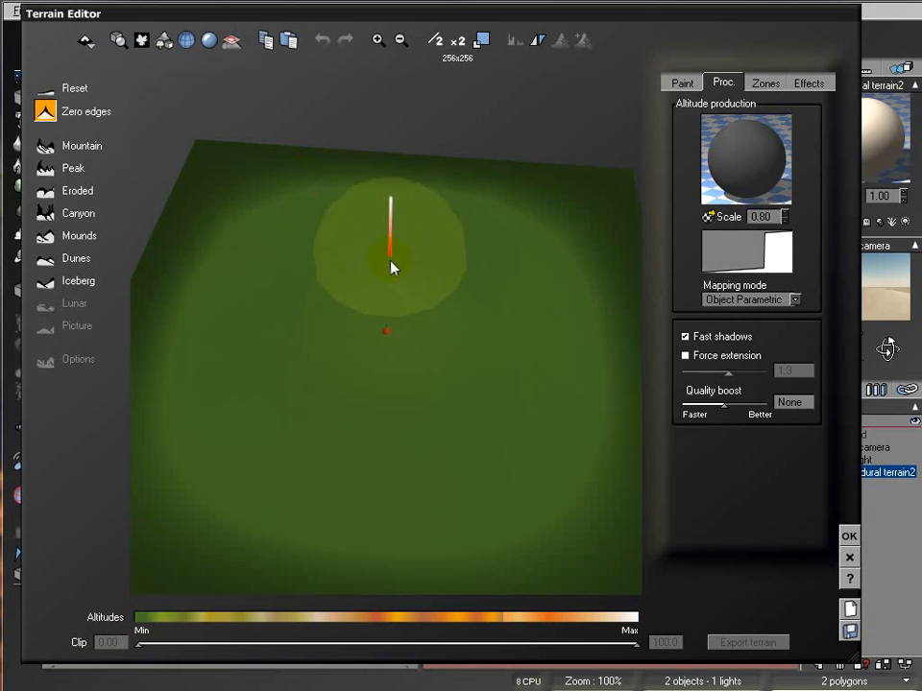
drag(481, 363, 496, 329)
Reset the altitude filter, add one keypoint at about X -0.87, Y 0.91, and inspect the terrain.
right_click(778, 255)
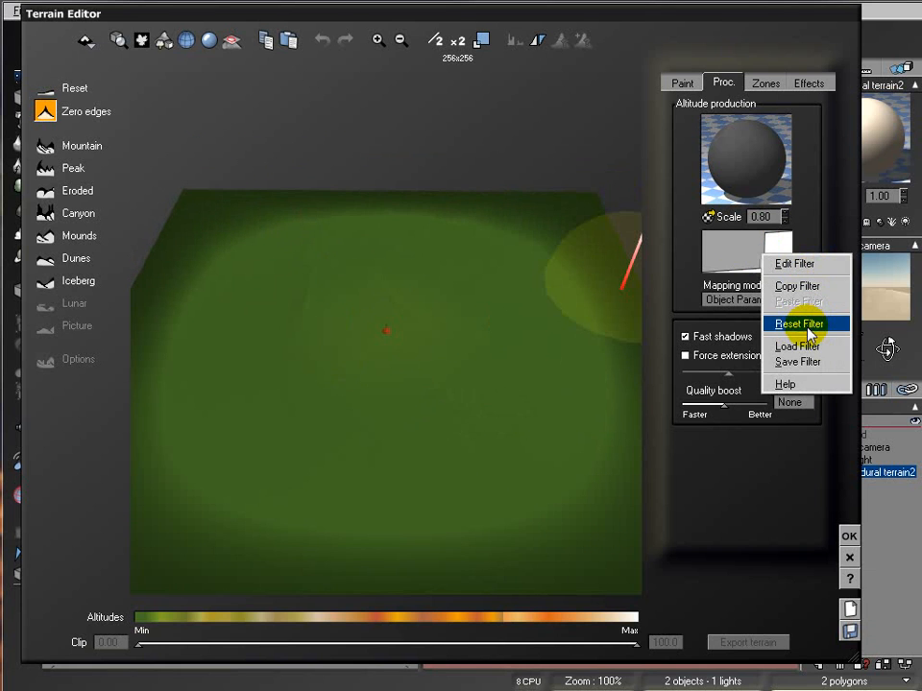
click(807, 327)
right_click(741, 245)
click(759, 257)
click(305, 302)
drag(305, 302, 156, 109)
click(796, 463)
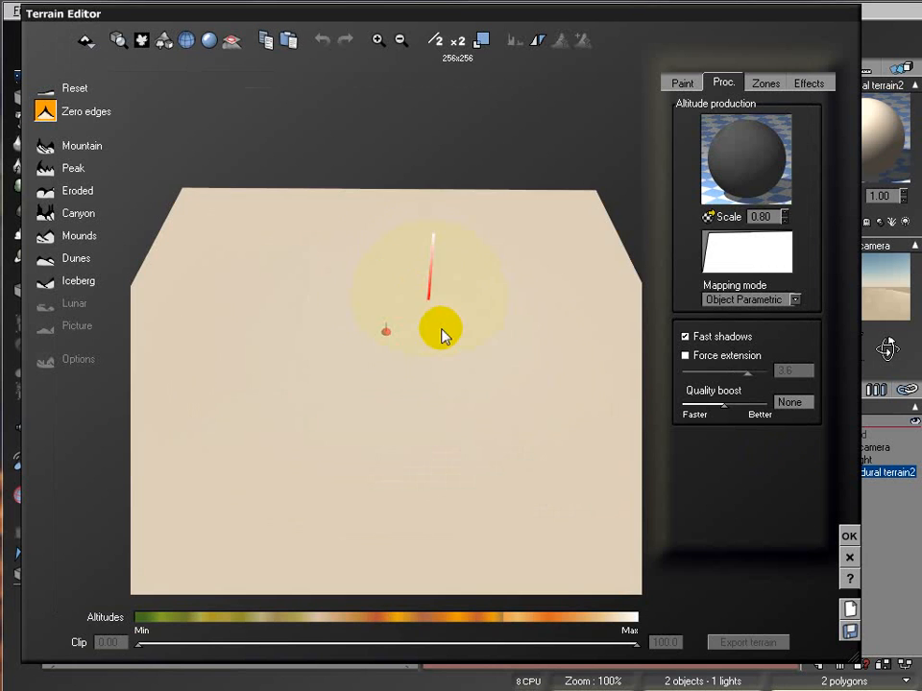
right_drag(459, 348, 453, 293)
right_drag(420, 361, 427, 430)
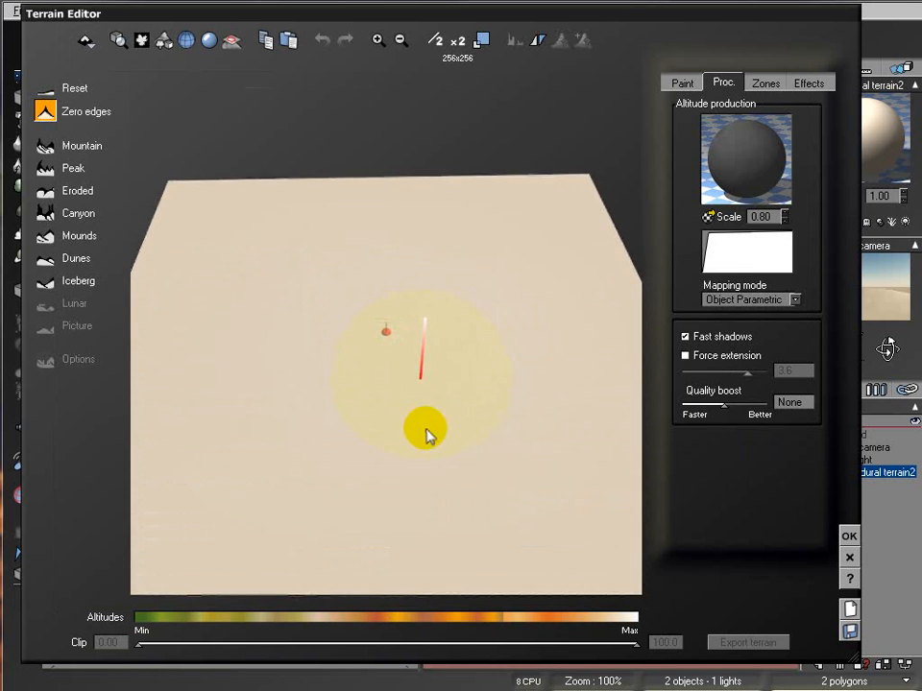
Add two low keypoints to the altitude filter, at about X -0.23, Y -0.78 and X 0.83, Y -0.84, and inspect the terrain.
right_click(749, 252)
click(778, 256)
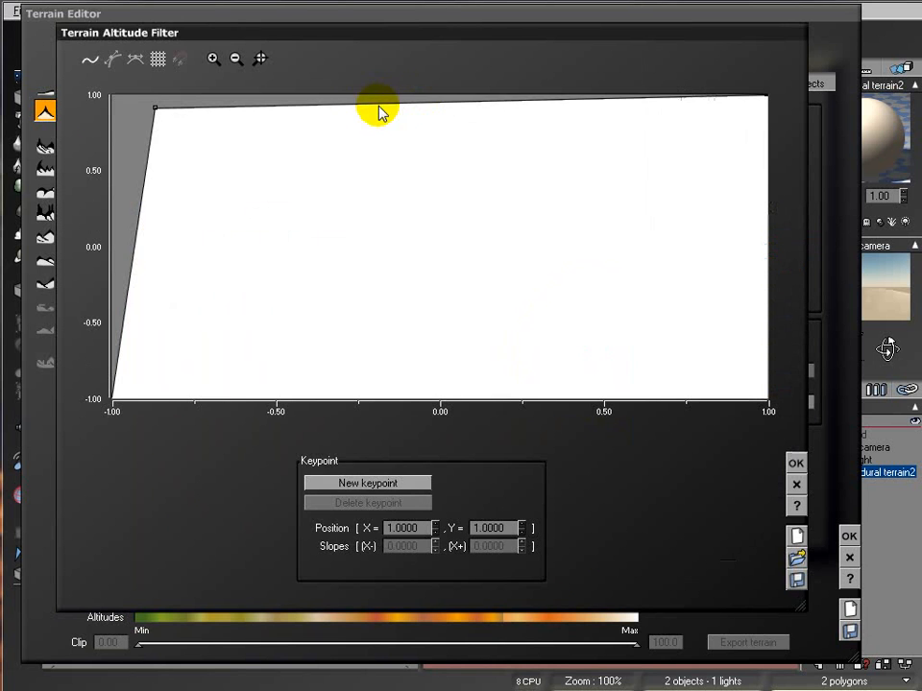
drag(338, 101, 364, 365)
drag(615, 207, 712, 374)
click(792, 465)
mouse_move(473, 315)
mouse_down()
mouse_move(480, 232)
mouse_move(486, 274)
mouse_up()
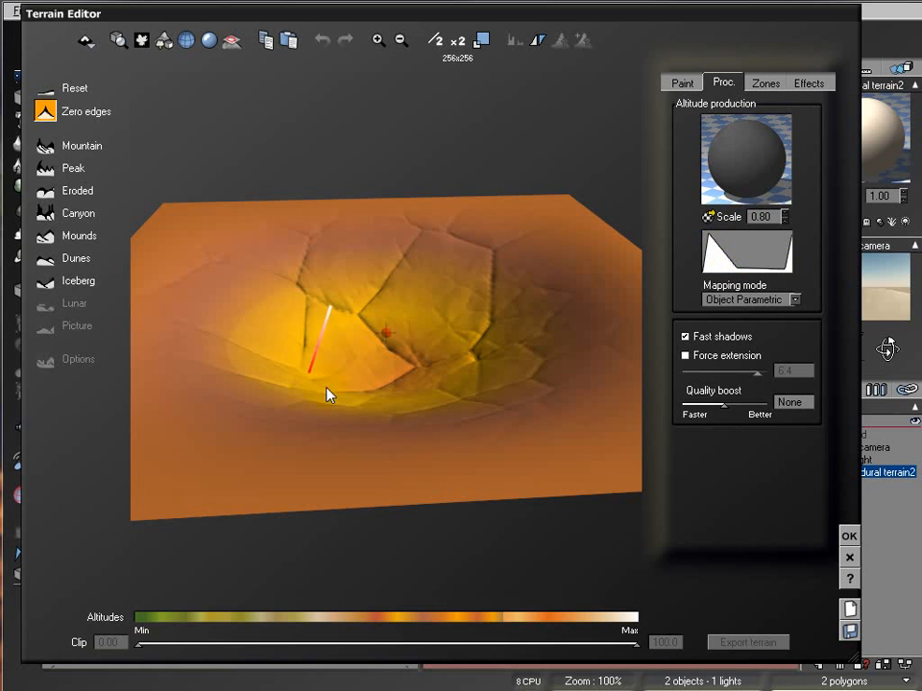
drag(794, 271, 801, 238)
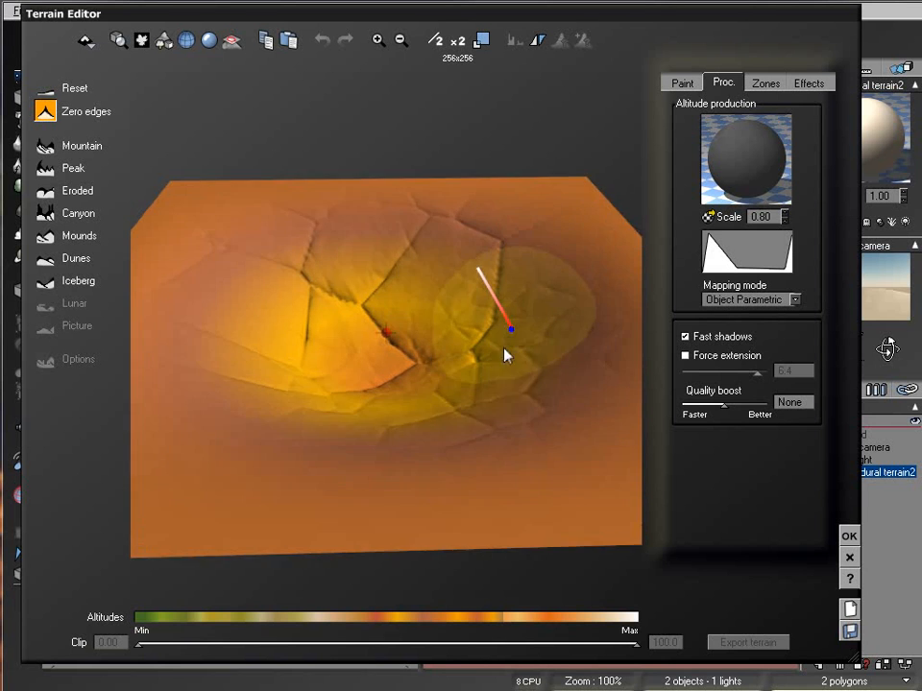
Reset the altitude filter, shape it into a smooth S-curve with one keypoint at about X 0.17, Y 0.40, and inspect the terrain.
right_click(732, 265)
click(778, 329)
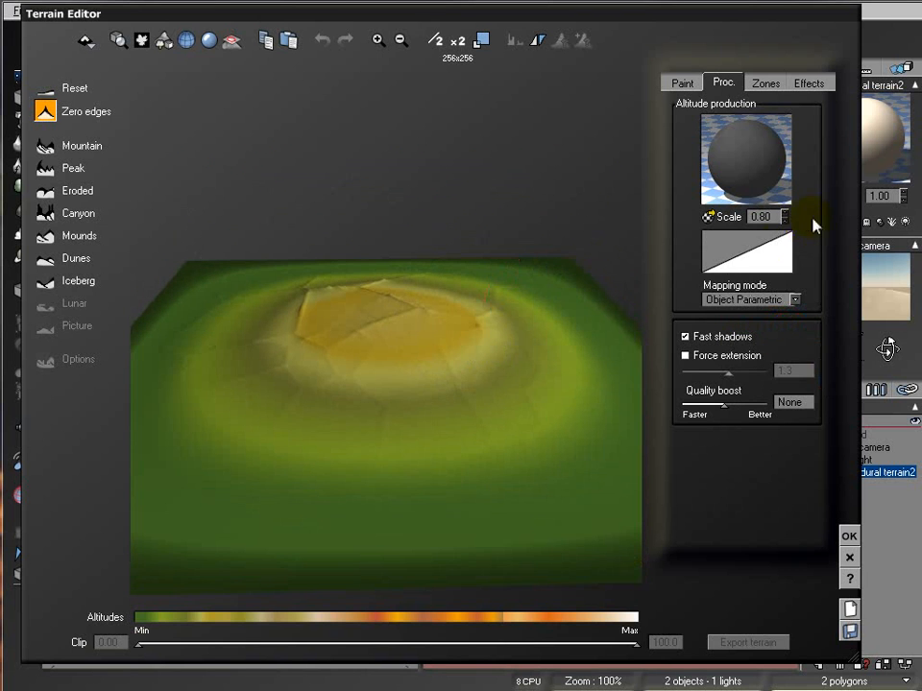
right_click(736, 251)
click(766, 264)
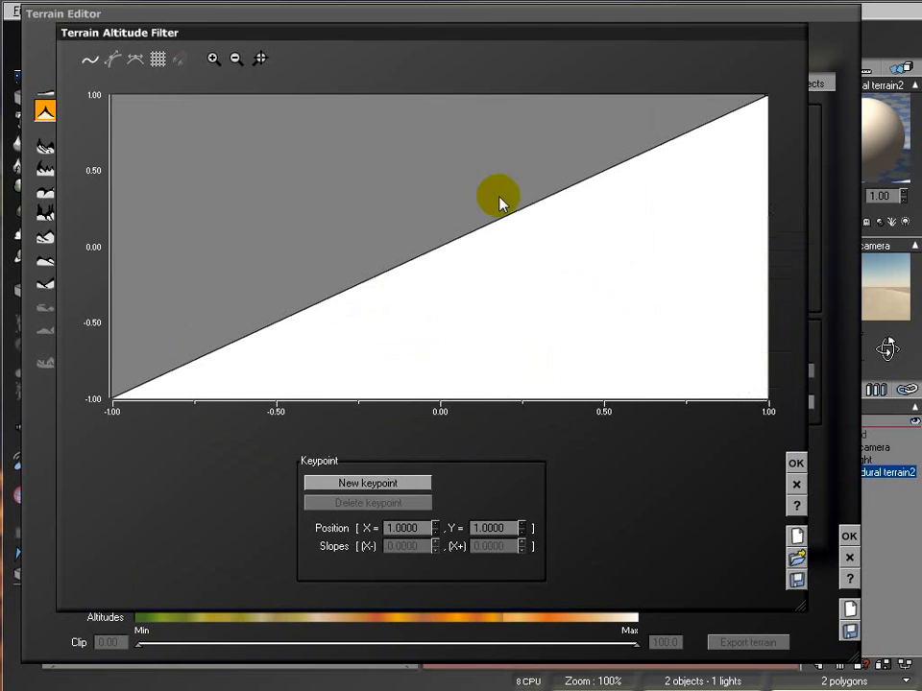
click(455, 238)
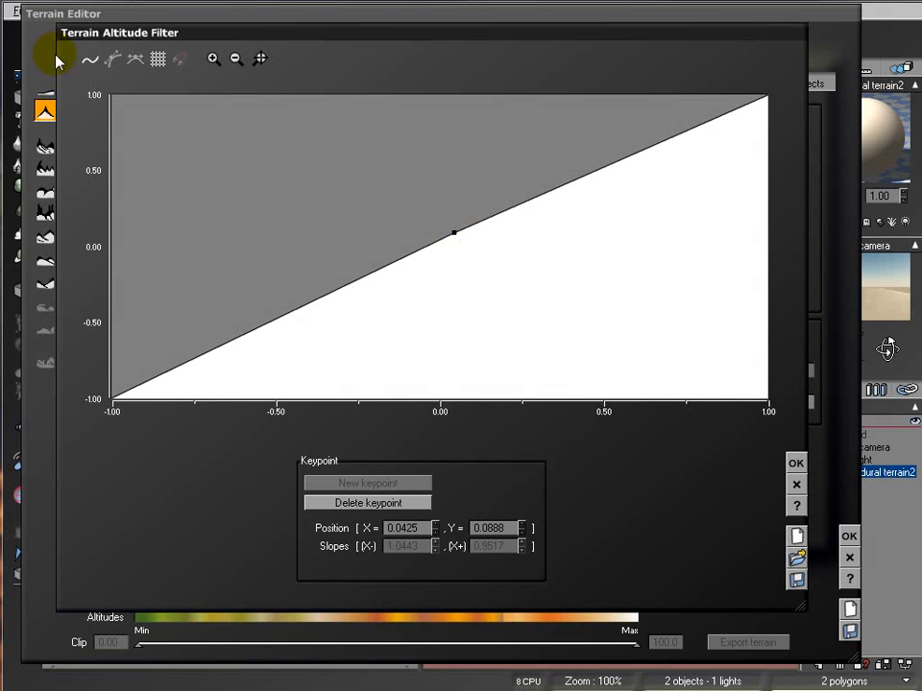
click(87, 63)
drag(453, 236, 495, 186)
click(793, 460)
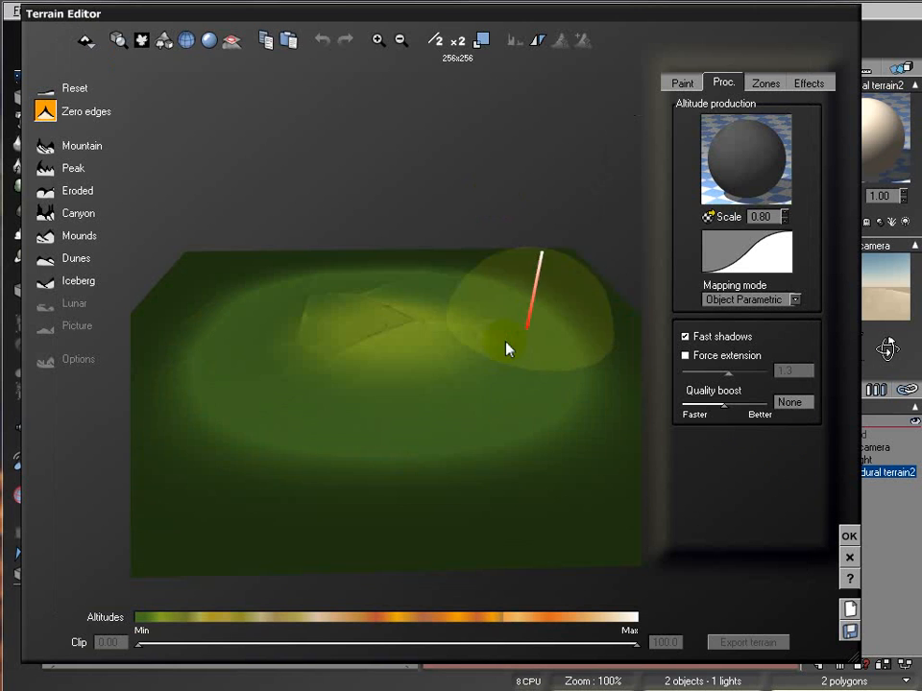
right_drag(534, 346, 551, 415)
right_drag(448, 363, 451, 309)
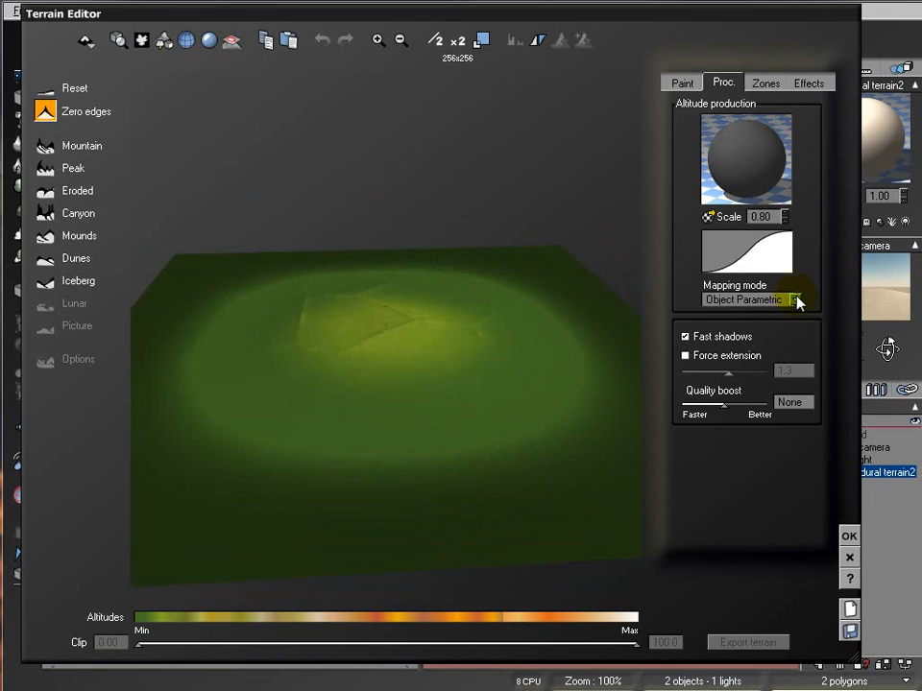
Reset the altitude filter to its default straight line and inspect the regenerated terrain.
right_click(780, 261)
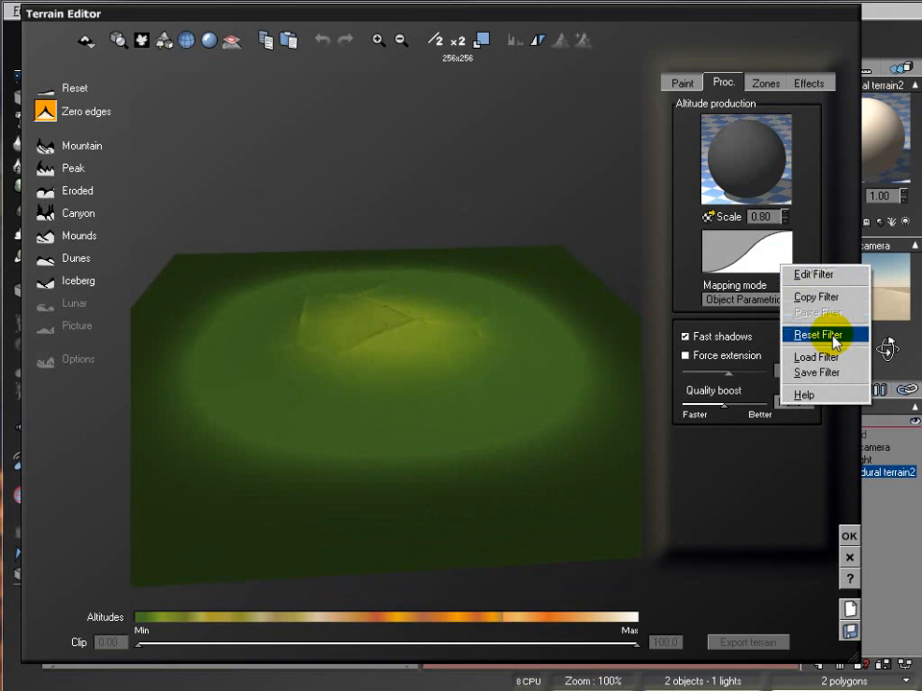
click(830, 336)
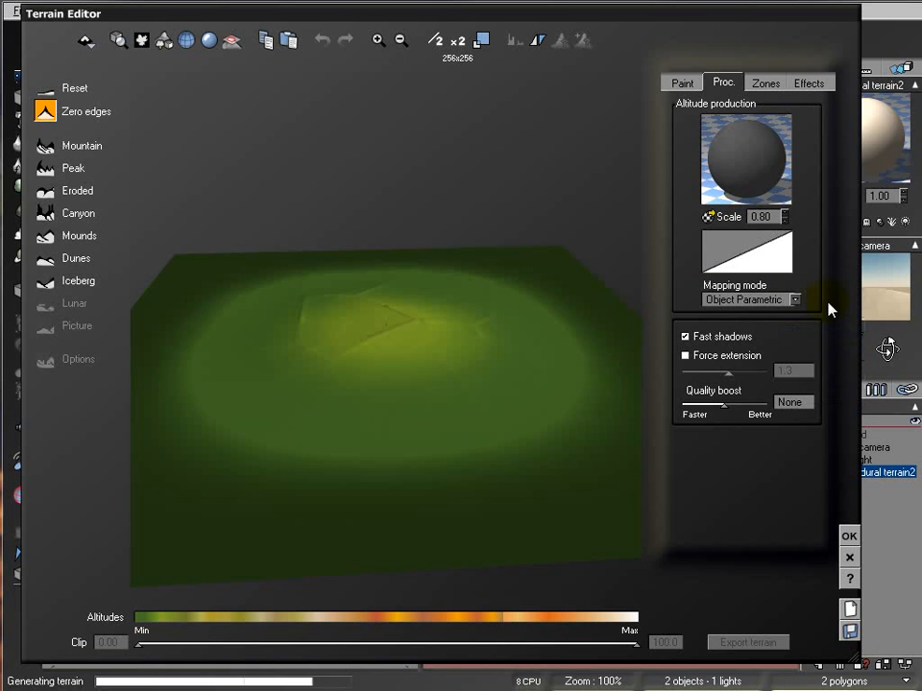
right_drag(420, 301, 417, 323)
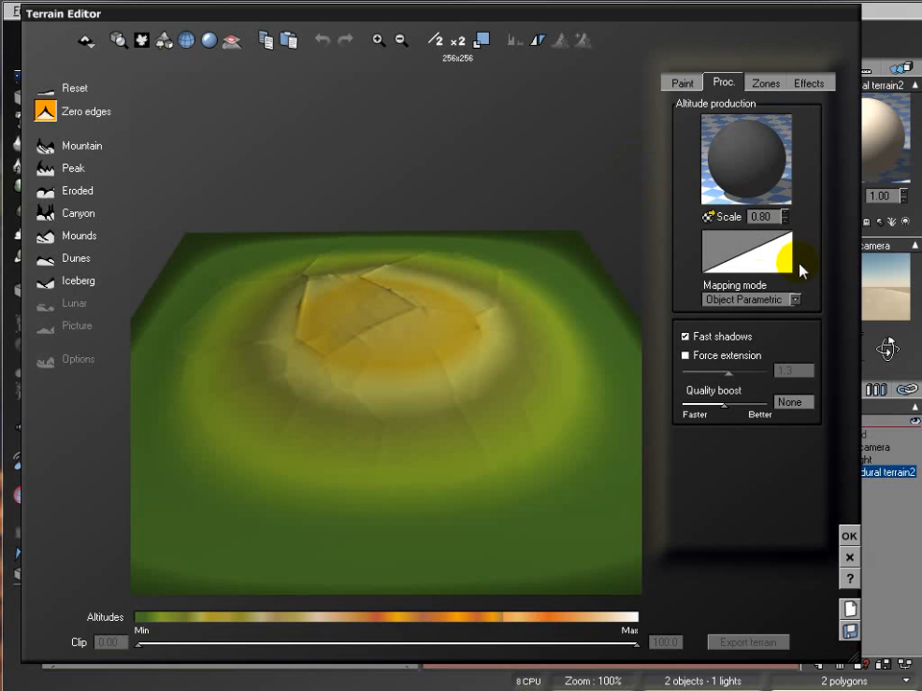
Review the available mapping modes for the altitude production and choose Object Parametric.
click(794, 300)
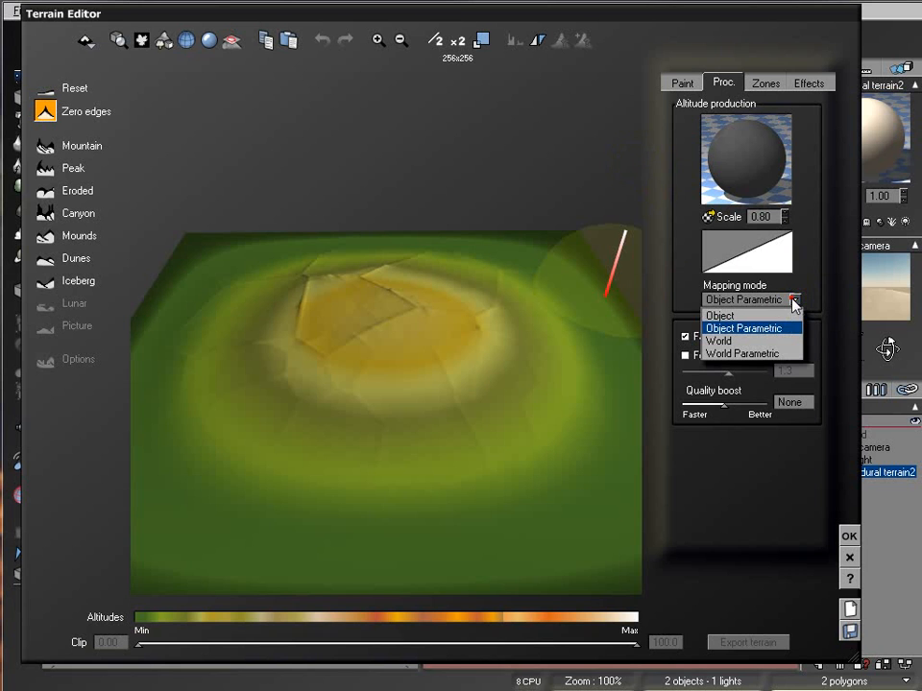
click(777, 330)
right_drag(513, 335, 642, 533)
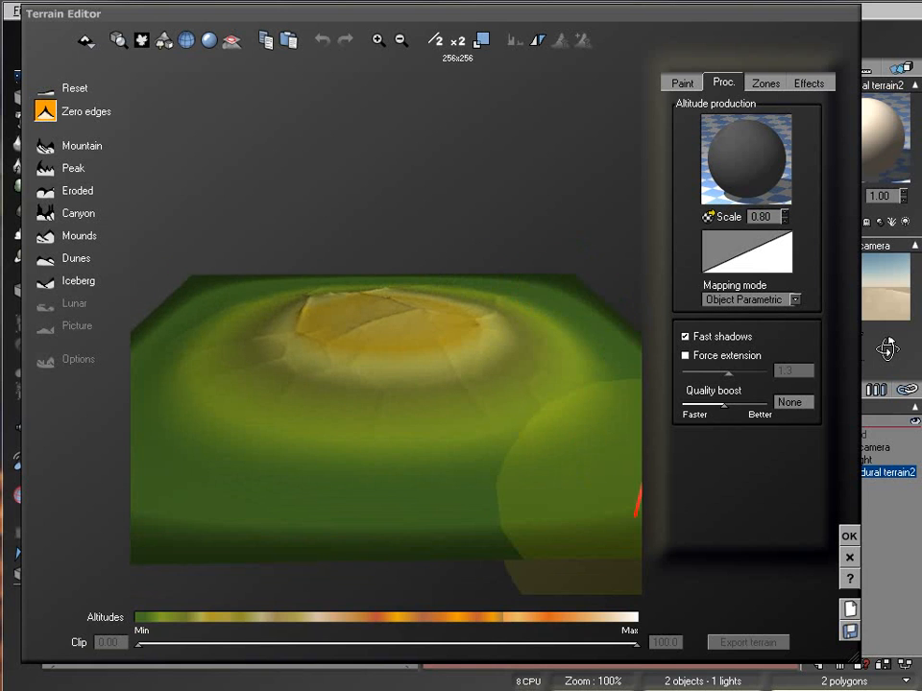
click(794, 301)
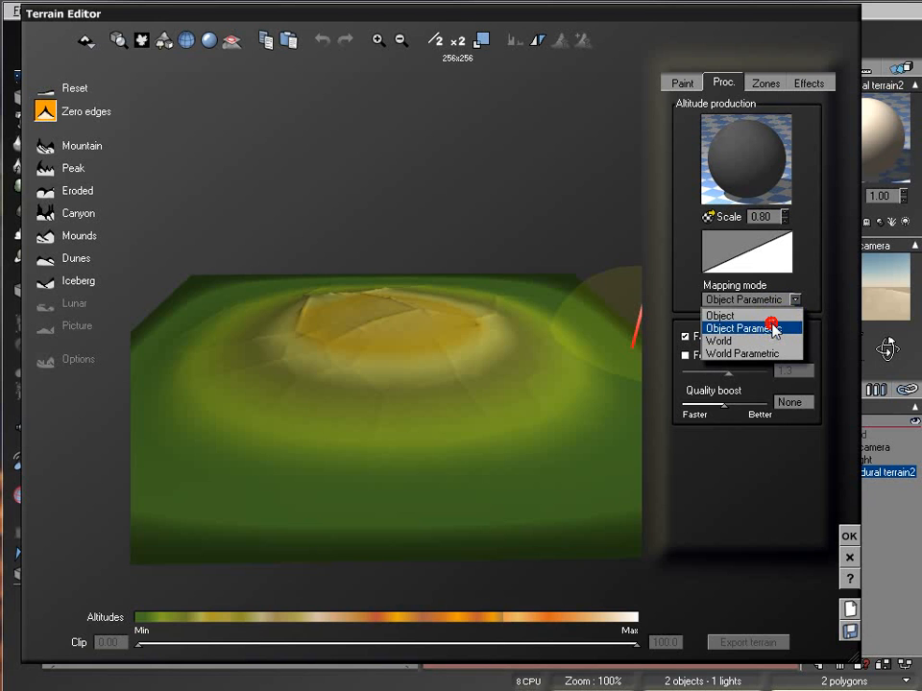
click(774, 329)
drag(543, 315, 650, 366)
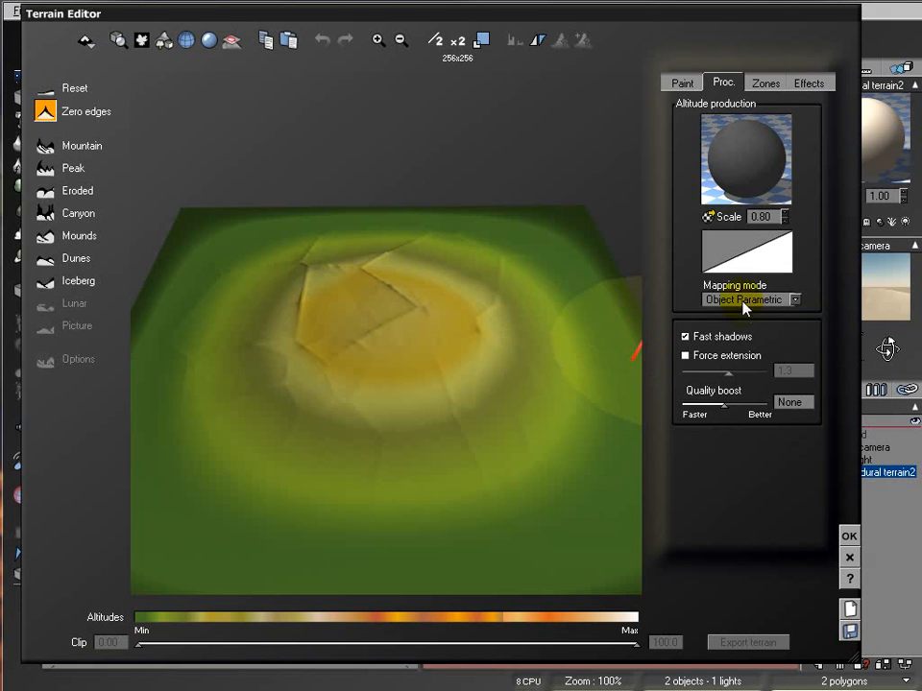
Examine the procedural terrain from different angles and review the Fast shadows, Force extension and Quality boost settings.
mouse_move(520, 366)
right_down()
mouse_move(522, 336)
mouse_move(500, 347)
mouse_move(503, 361)
right_up()
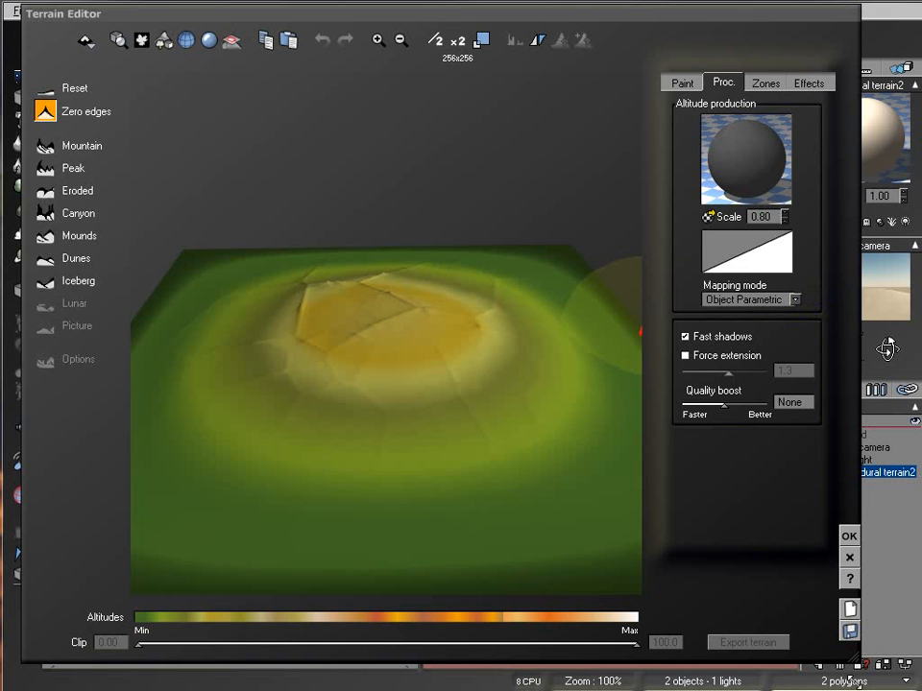
mouse_move(468, 343)
right_down()
mouse_move(470, 381)
mouse_move(480, 304)
mouse_move(471, 287)
mouse_move(371, 293)
mouse_move(496, 314)
mouse_move(469, 345)
mouse_move(478, 308)
mouse_move(355, 270)
mouse_move(461, 273)
mouse_move(426, 246)
mouse_move(480, 278)
right_up()
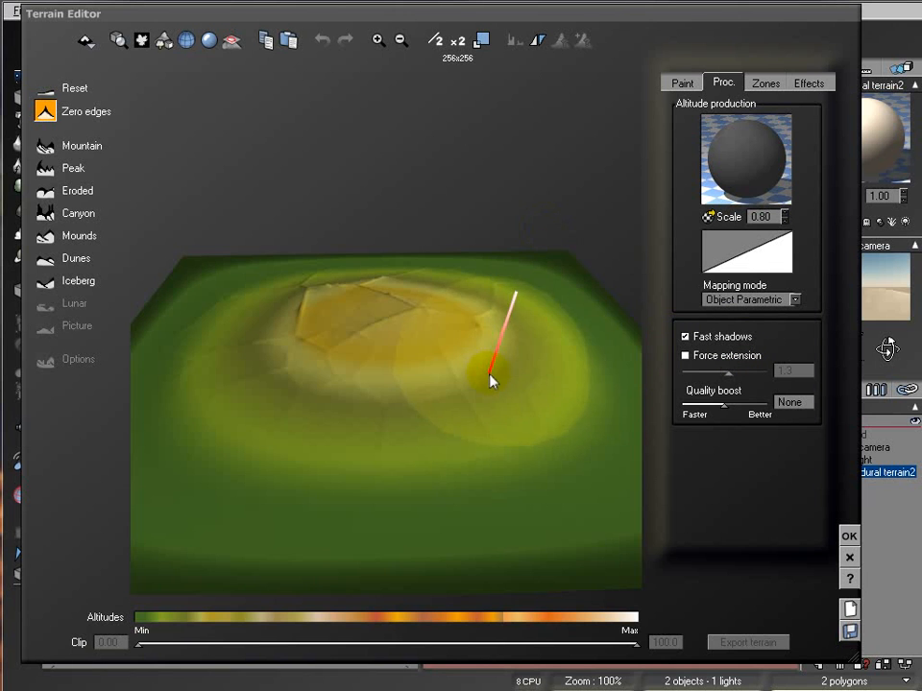
right_drag(490, 373, 493, 353)
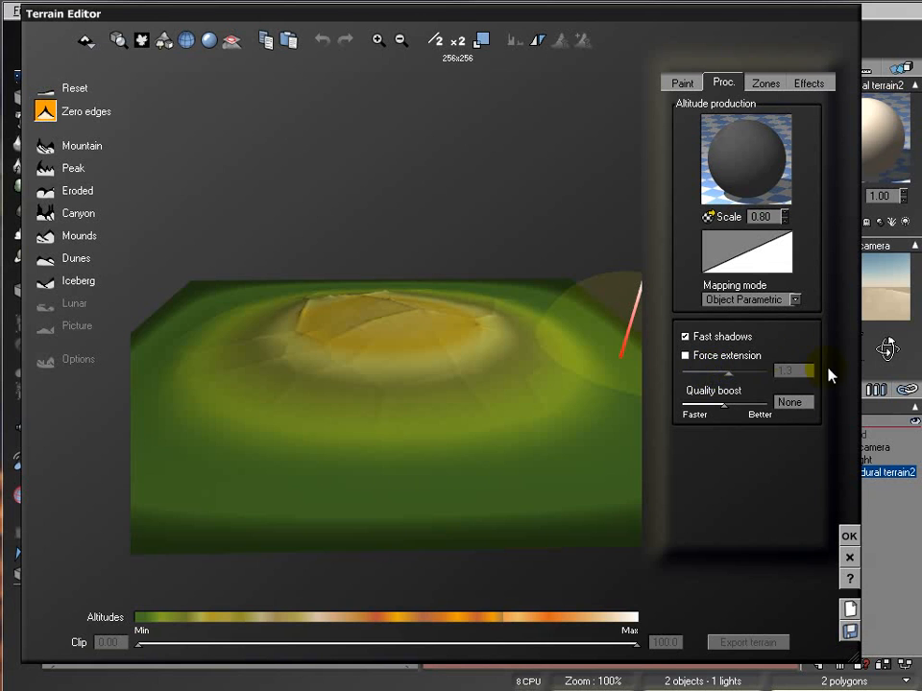
mouse_move(501, 341)
right_down()
mouse_move(503, 366)
mouse_move(505, 352)
right_up()
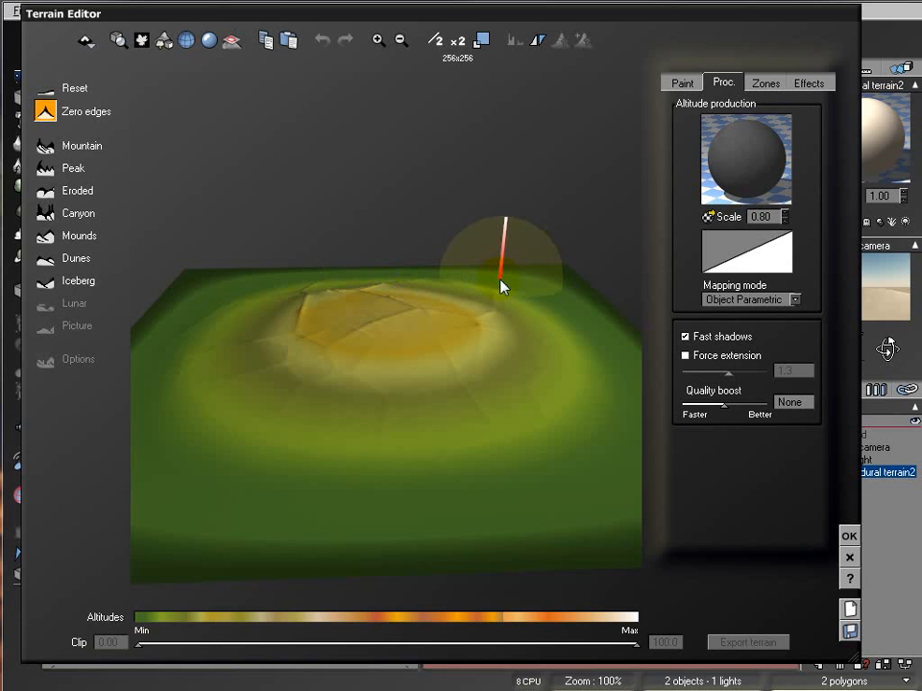
right_drag(508, 352, 508, 346)
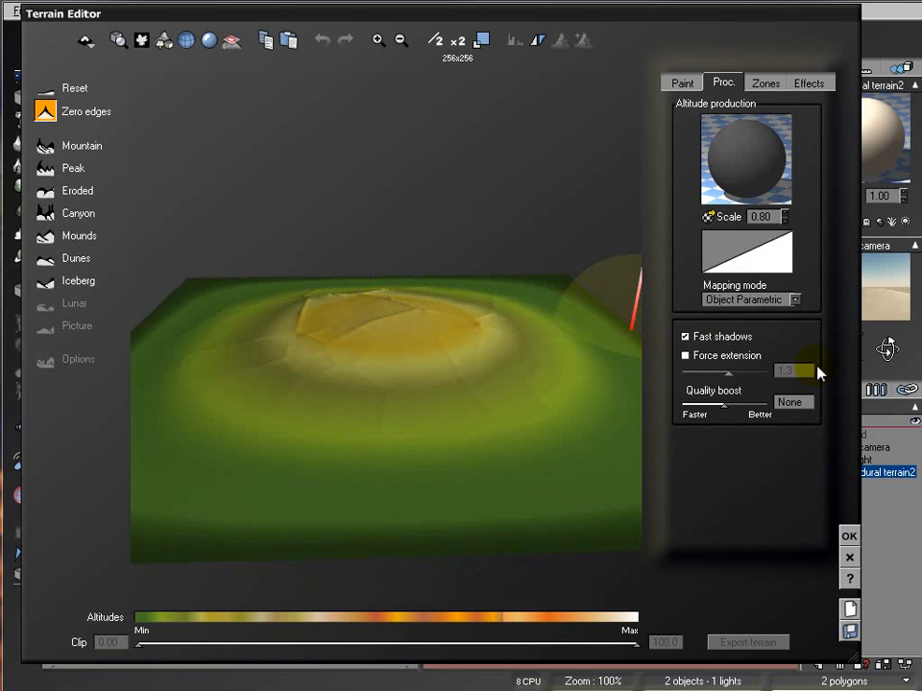
right_drag(509, 343, 510, 362)
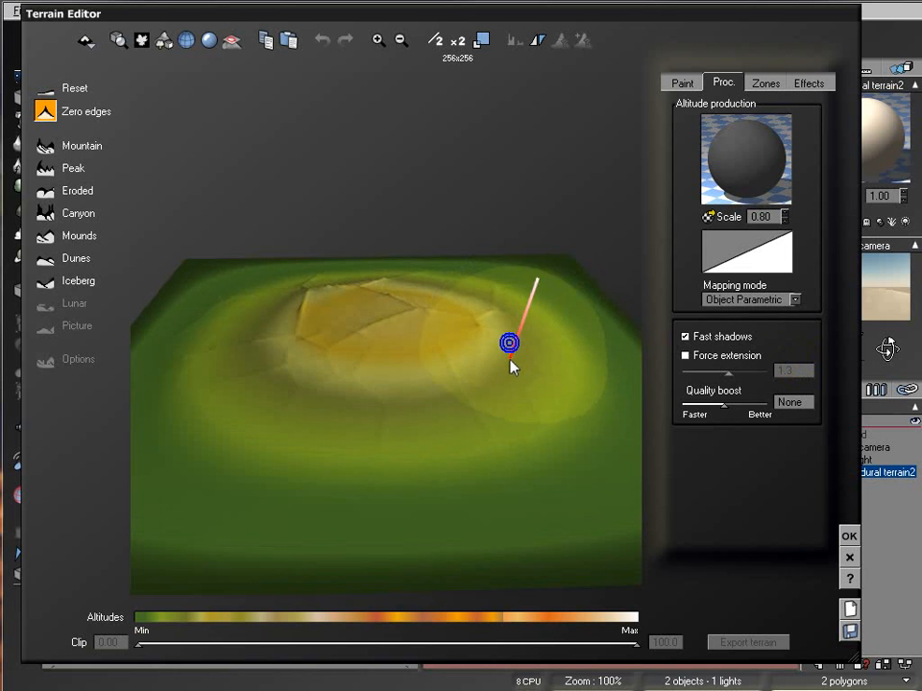
right_drag(451, 328, 434, 309)
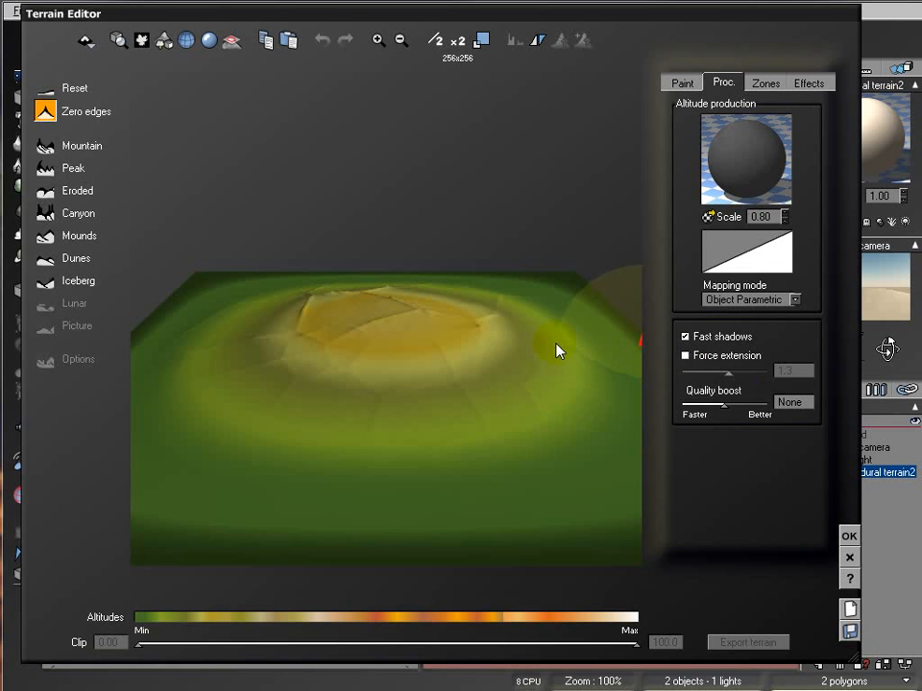
right_drag(434, 348, 437, 384)
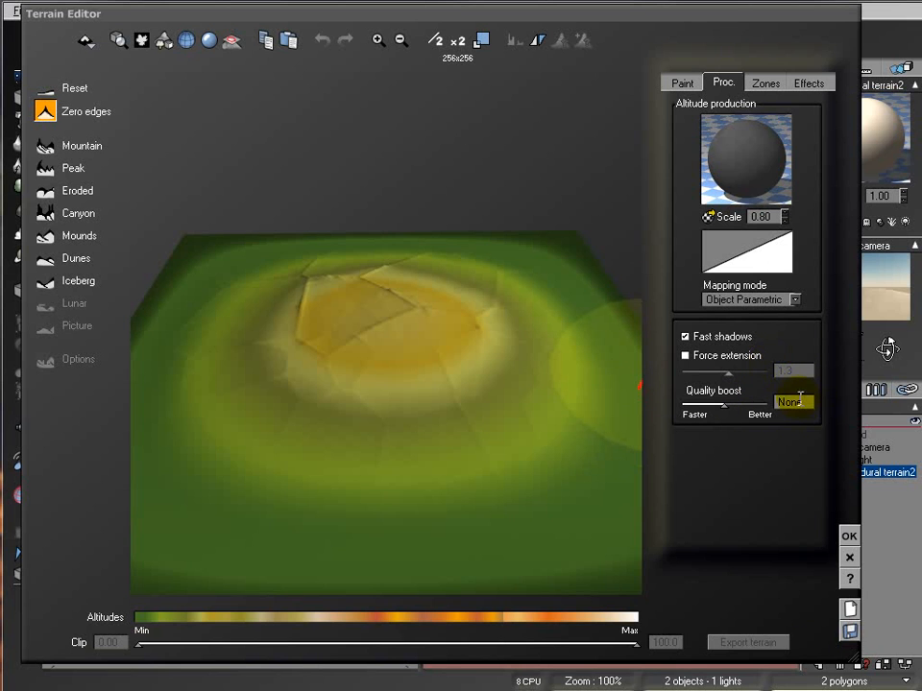
mouse_move(518, 386)
right_down()
mouse_move(518, 394)
mouse_move(518, 359)
right_up()
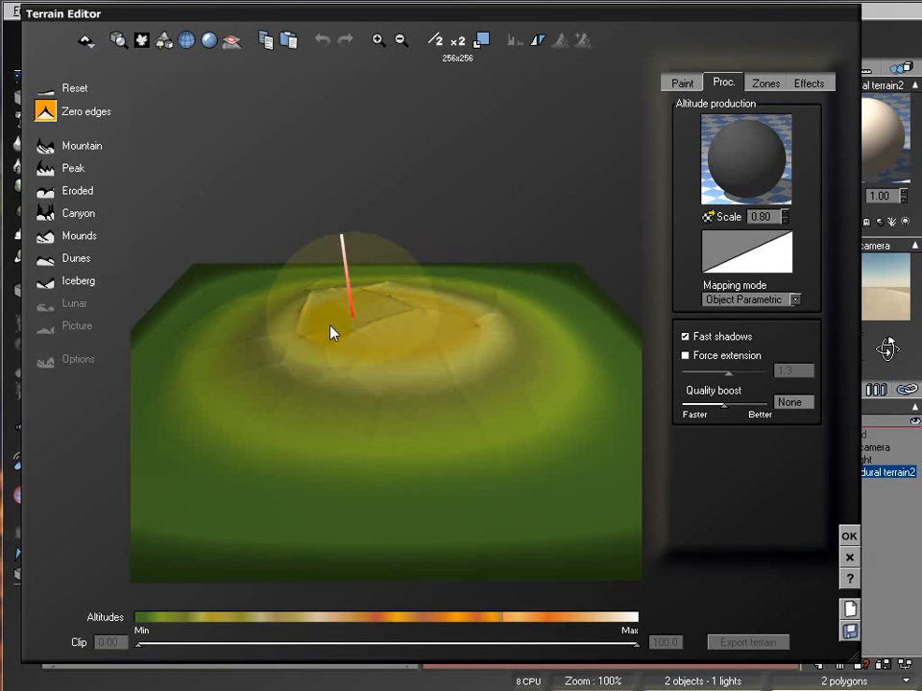
right_drag(506, 338, 511, 356)
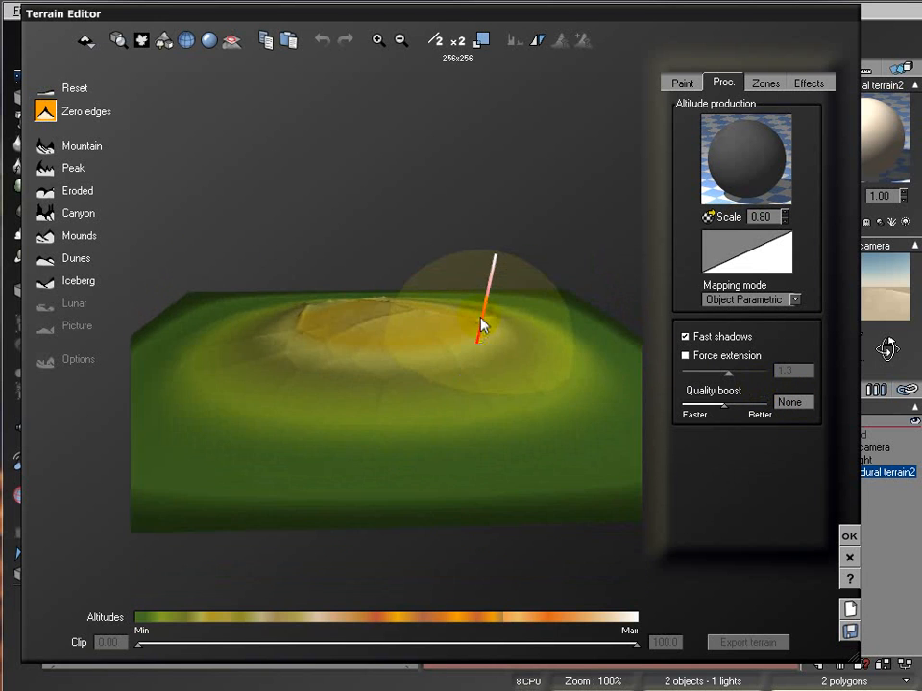
mouse_move(480, 327)
right_down()
mouse_move(484, 383)
mouse_move(485, 318)
right_up()
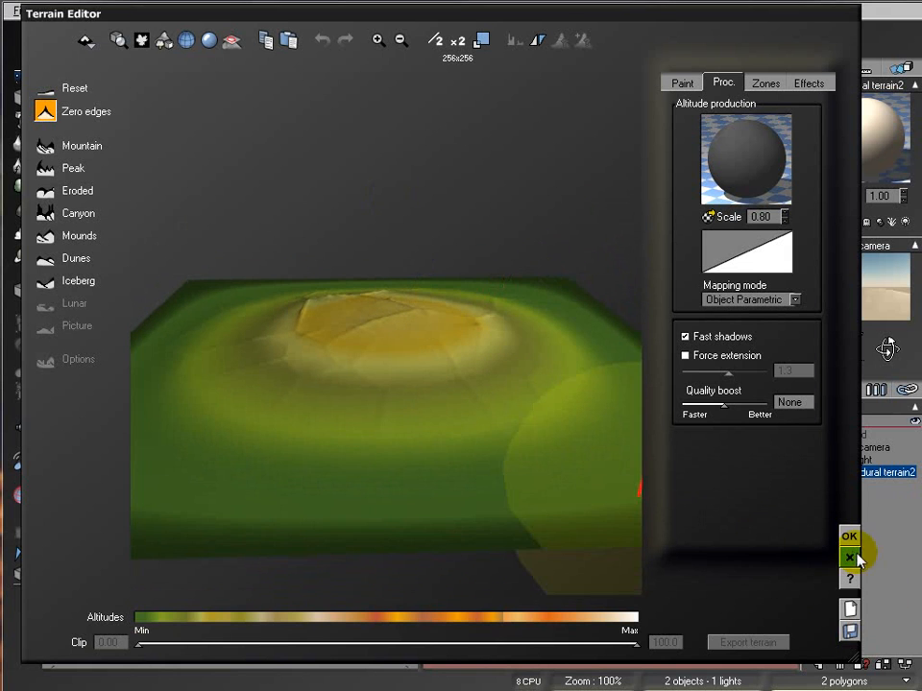